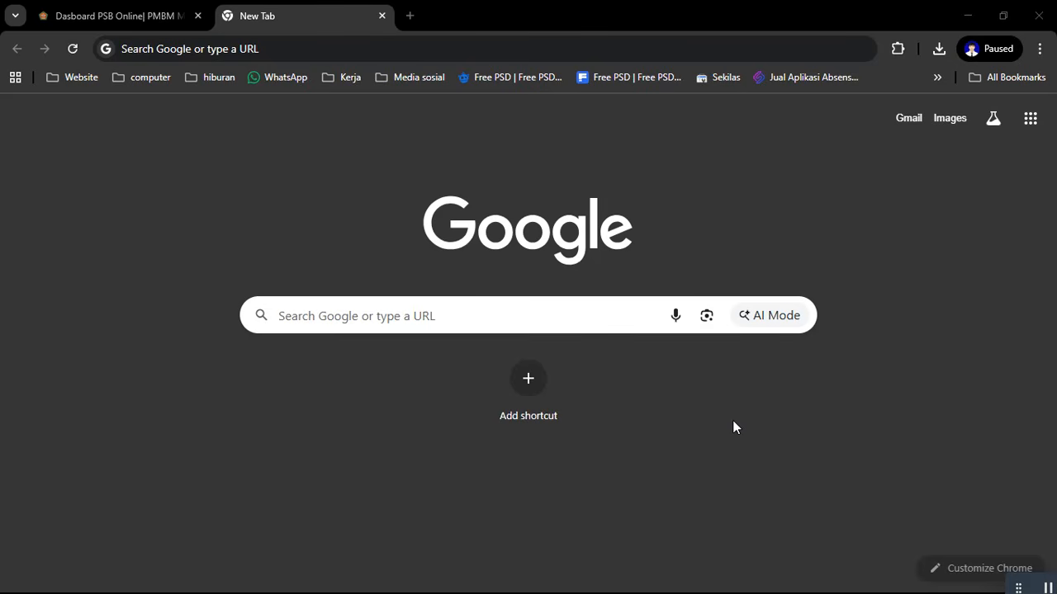
Open the site pmbm.min27acehbesar.sch.id and reload its home page.
{"action": "left_click", "coordinate": [330, 48]}
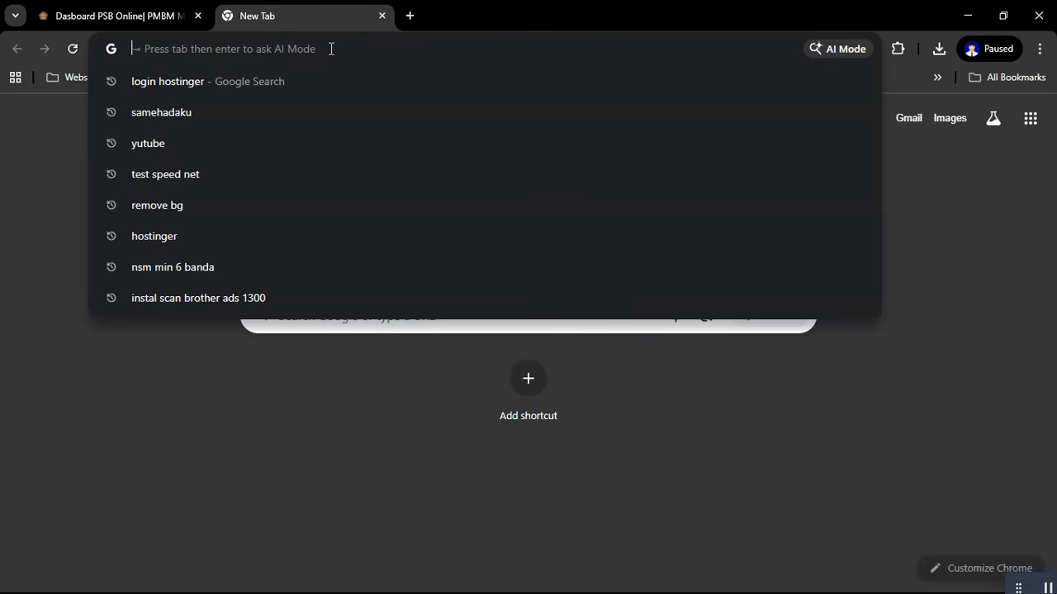
{"action": "type", "text": "pmbm.min27acehbesar.sch.id"}
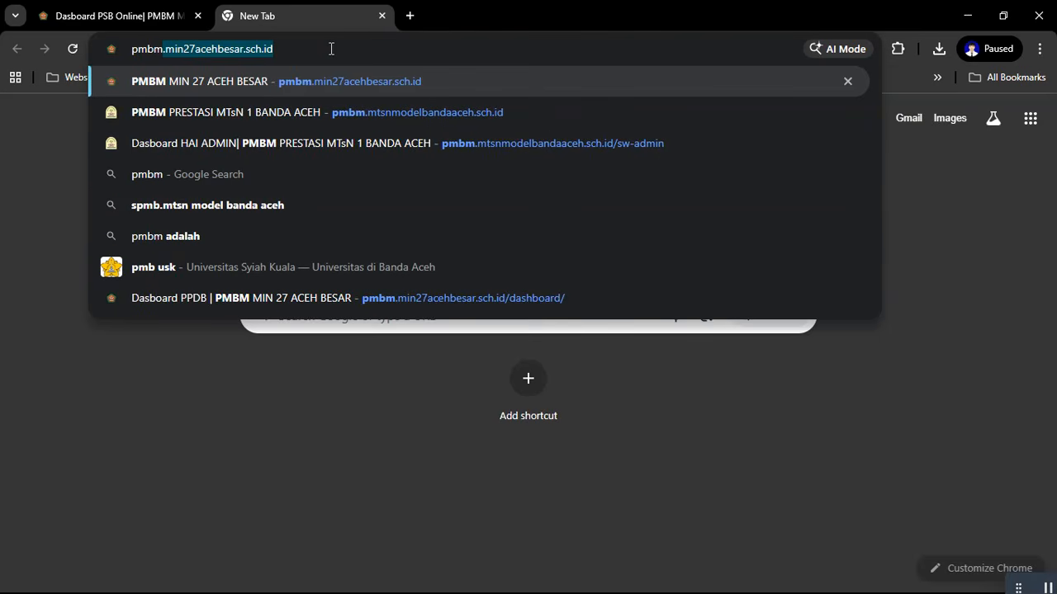
{"action": "key", "text": "Right"}
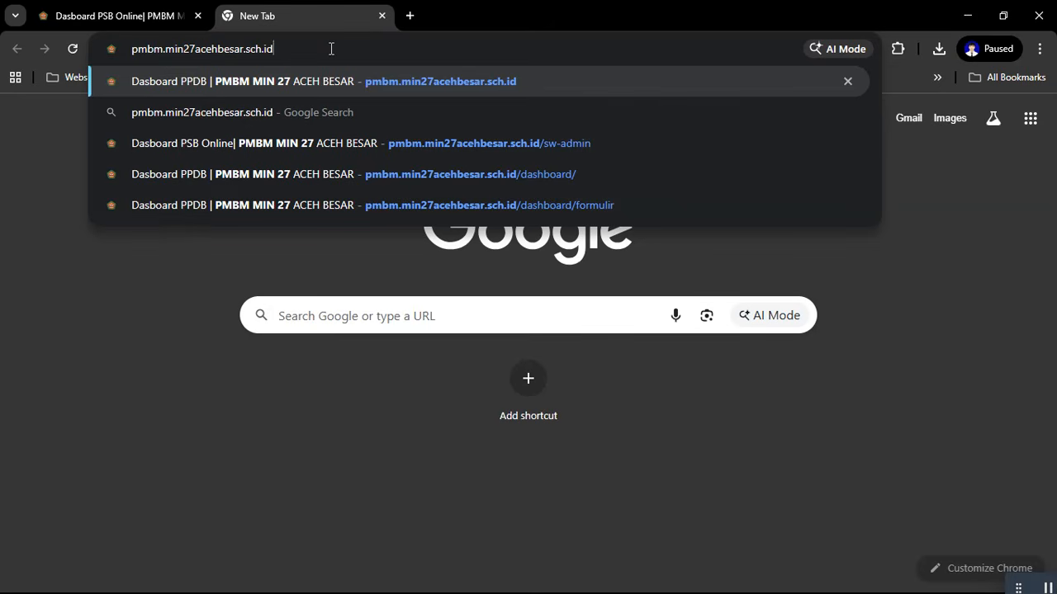
{"action": "key", "text": "Return"}
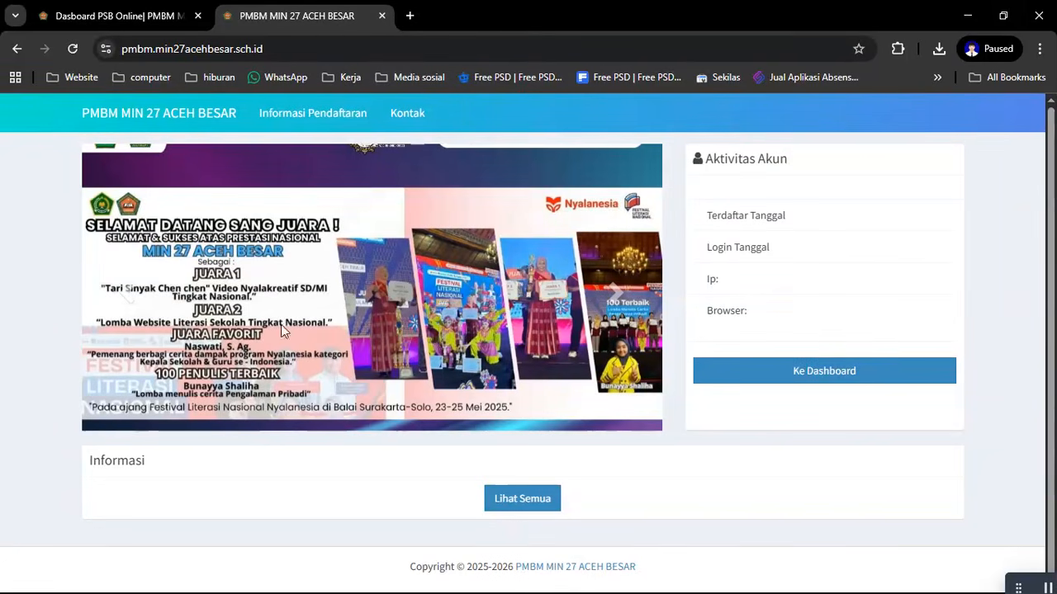
{"action": "left_click", "coordinate": [71, 50]}
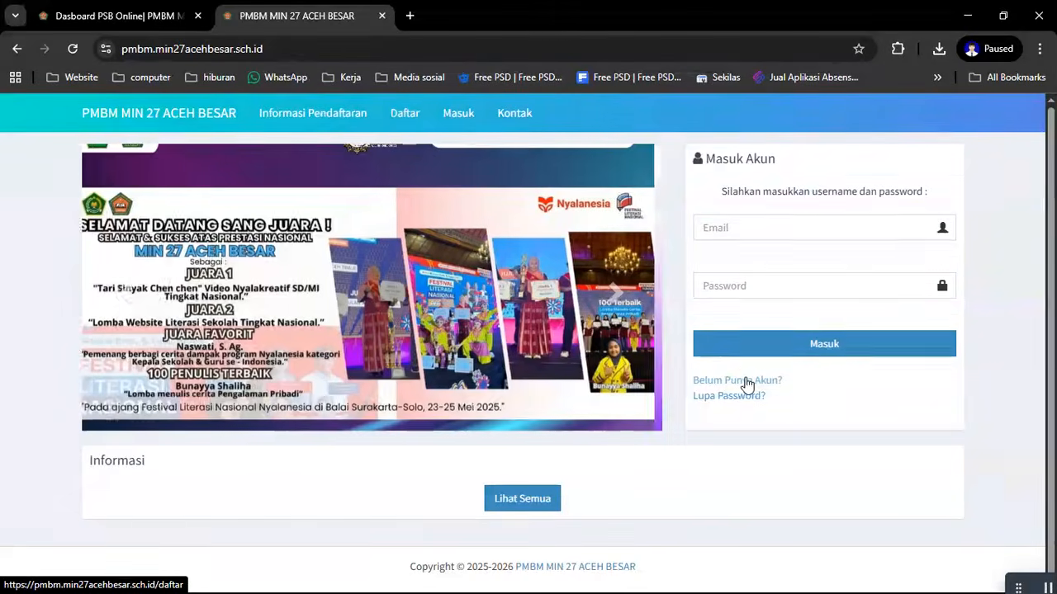
Register a new account with the student's NISN, name, e-mail and account password.
{"action": "left_click", "coordinate": [746, 381]}
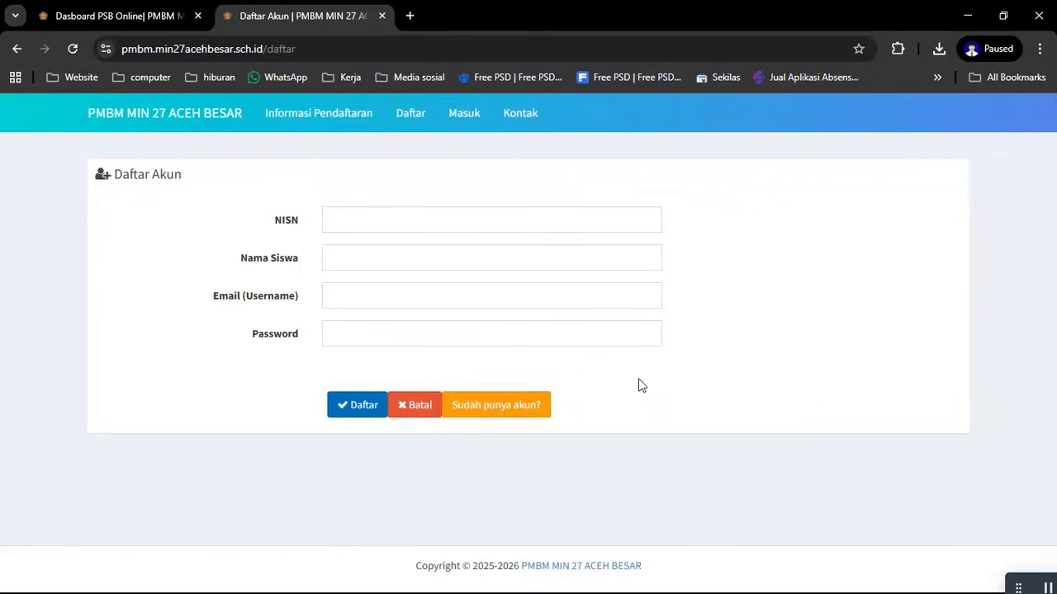
{"action": "left_click", "coordinate": [417, 225]}
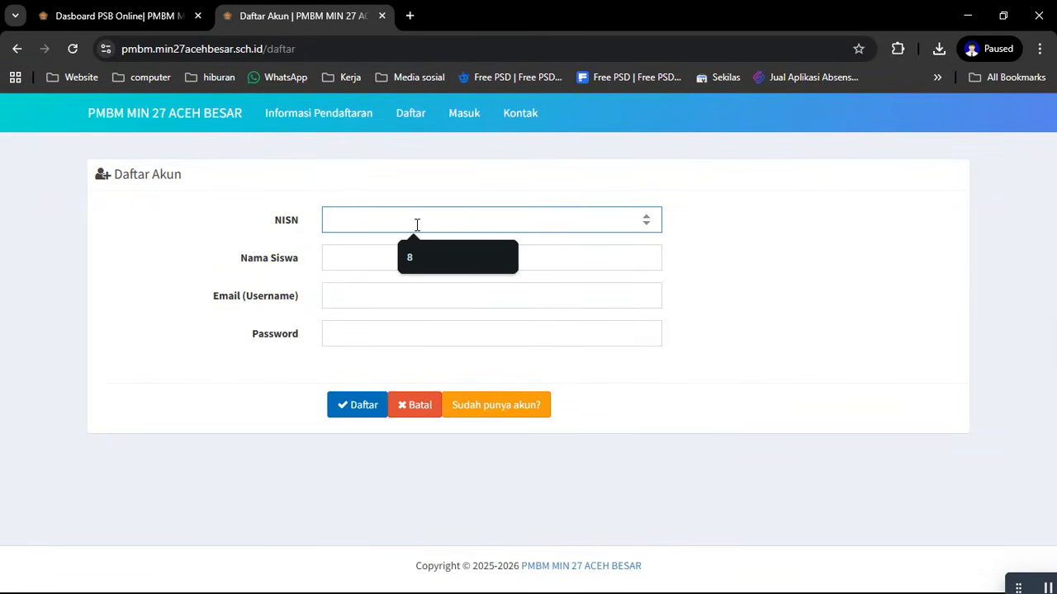
{"action": "type", "text": "1"}
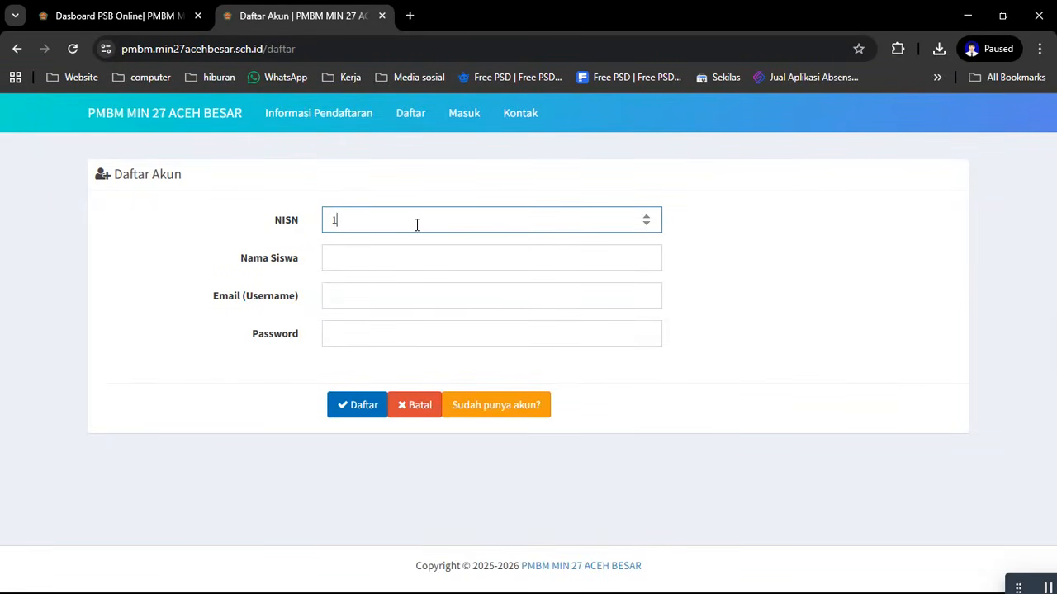
{"action": "left_click", "coordinate": [357, 269]}
{"action": "left_click", "coordinate": [425, 295]}
{"action": "left_click", "coordinate": [413, 294]}
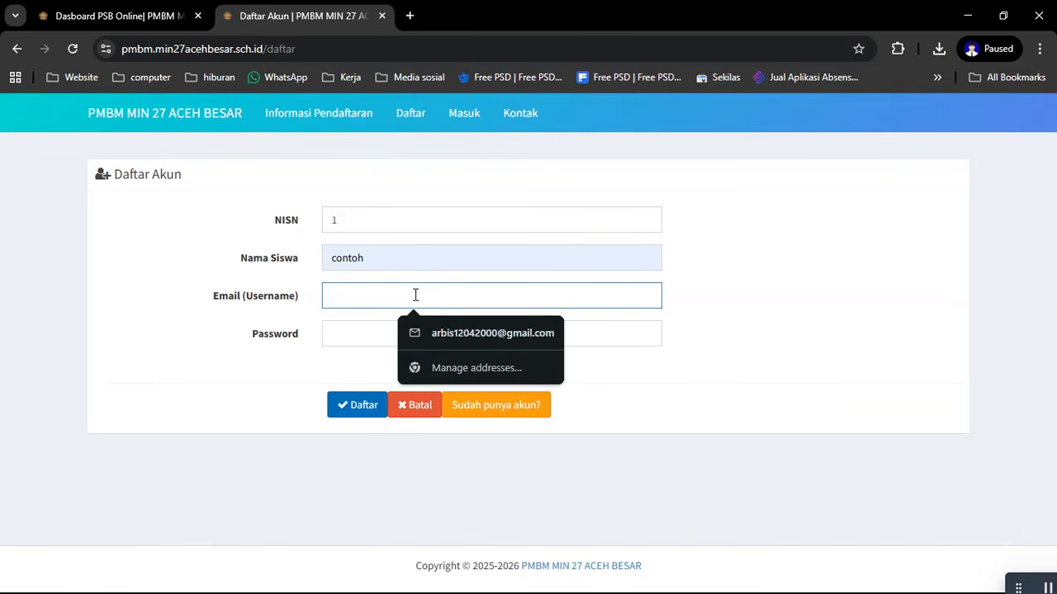
{"action": "type", "text": "contoh@gmail.com"}
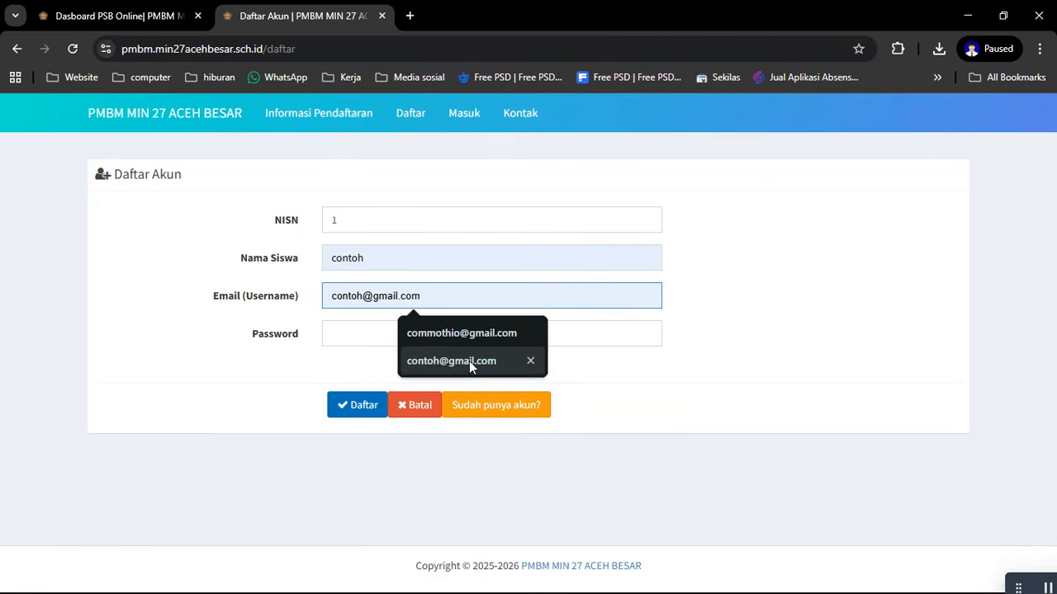
{"action": "left_click", "coordinate": [469, 361]}
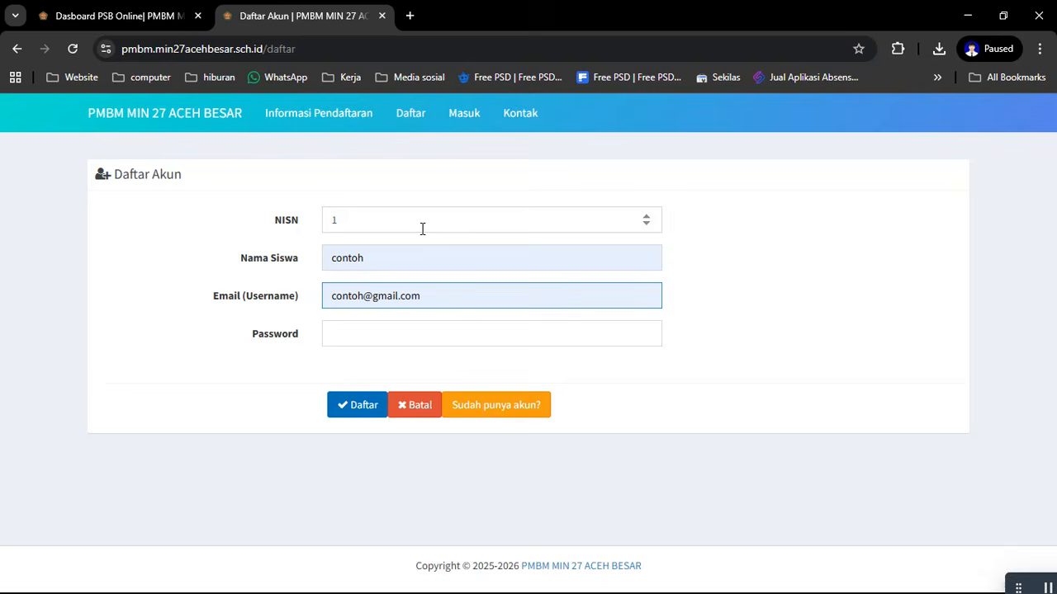
{"action": "left_click", "coordinate": [363, 335]}
{"action": "type", "text": "1"}
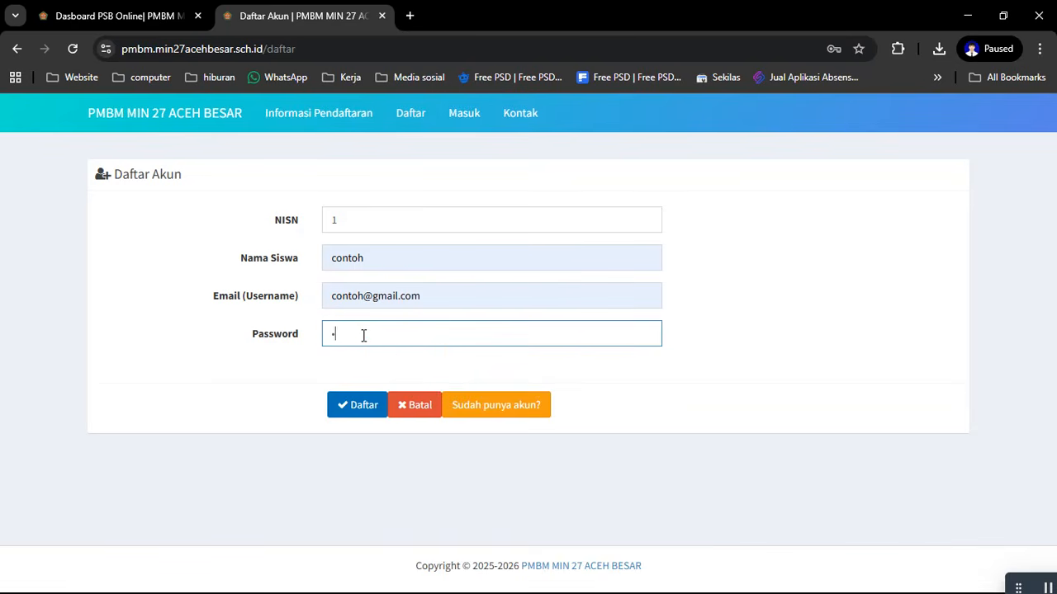
{"action": "left_click", "coordinate": [363, 408]}
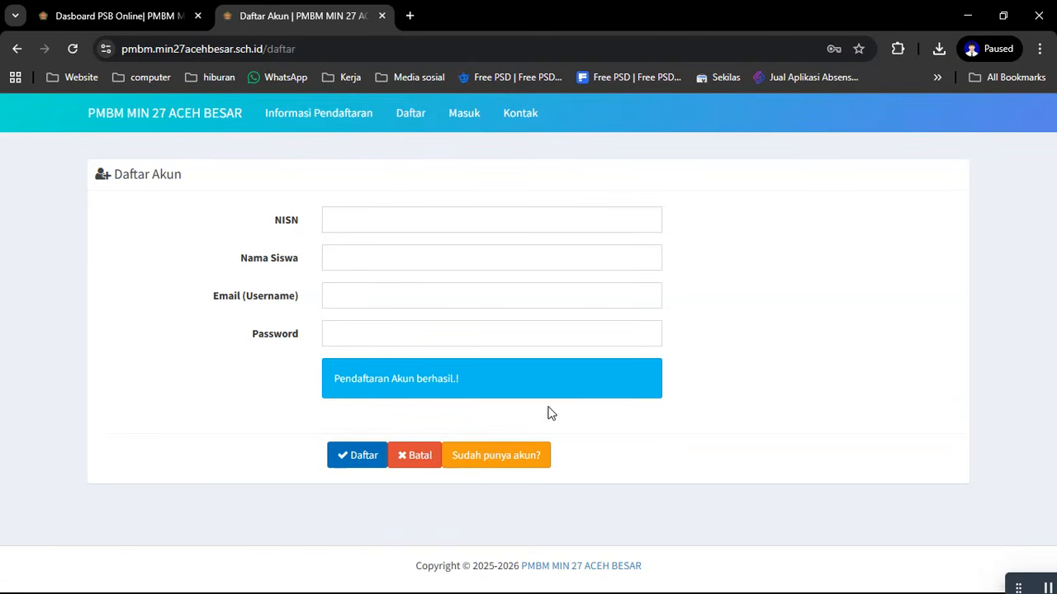
Go to the sign-in page for existing accounts and sign in with the student's NISN and account password.
{"action": "left_click", "coordinate": [469, 459]}
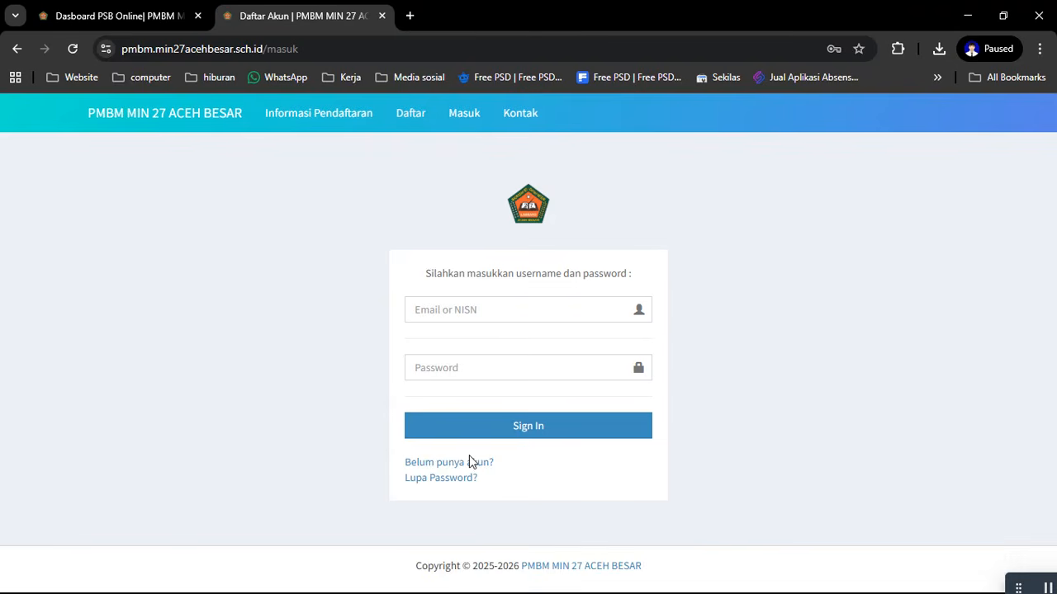
{"action": "left_click", "coordinate": [554, 311]}
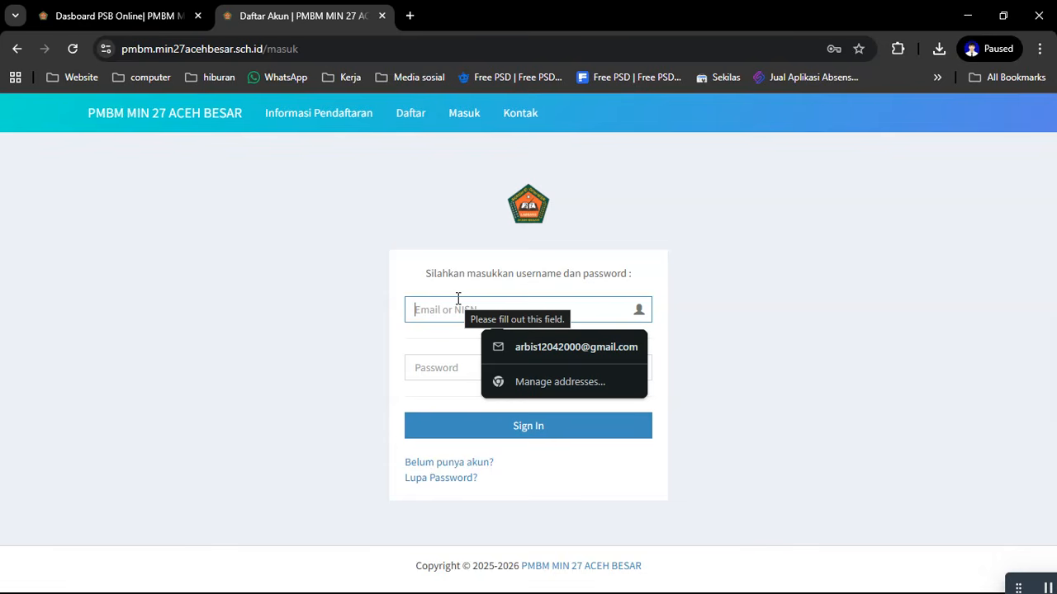
{"action": "type", "text": "1"}
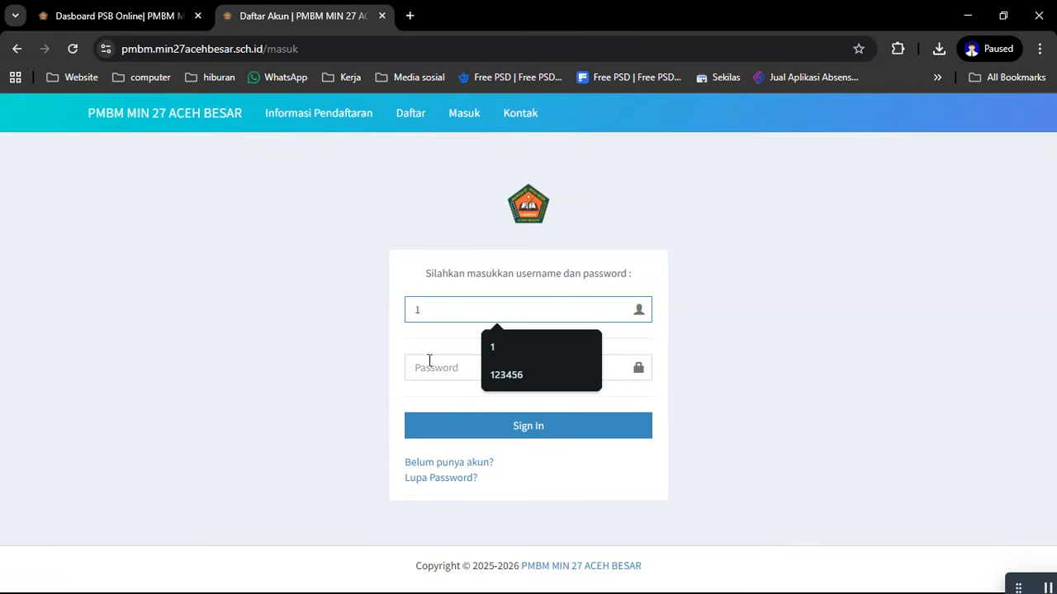
{"action": "left_click", "coordinate": [429, 366]}
{"action": "type", "text": "1"}
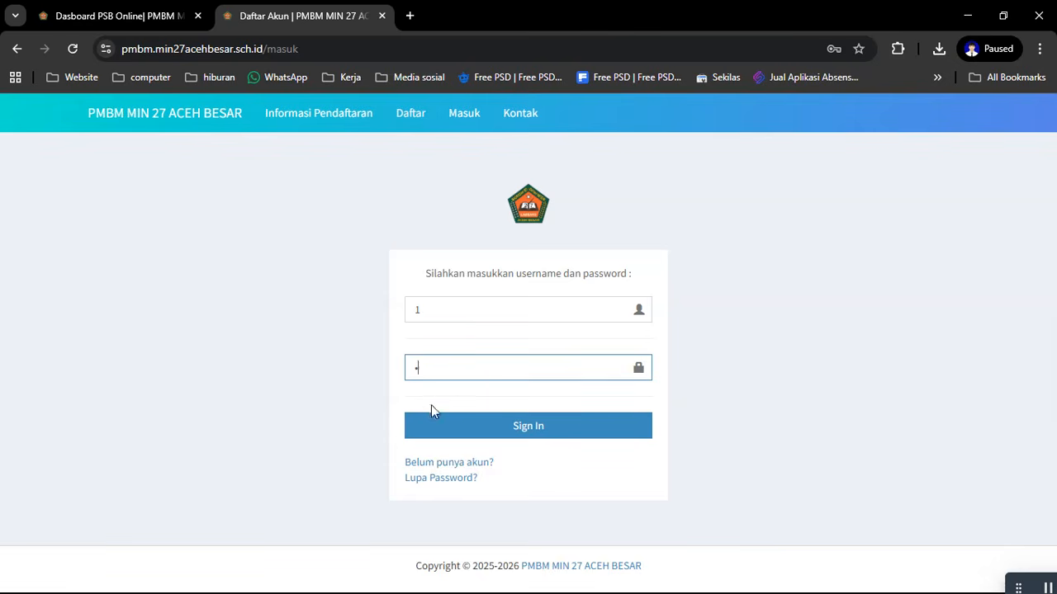
{"action": "left_click", "coordinate": [503, 433]}
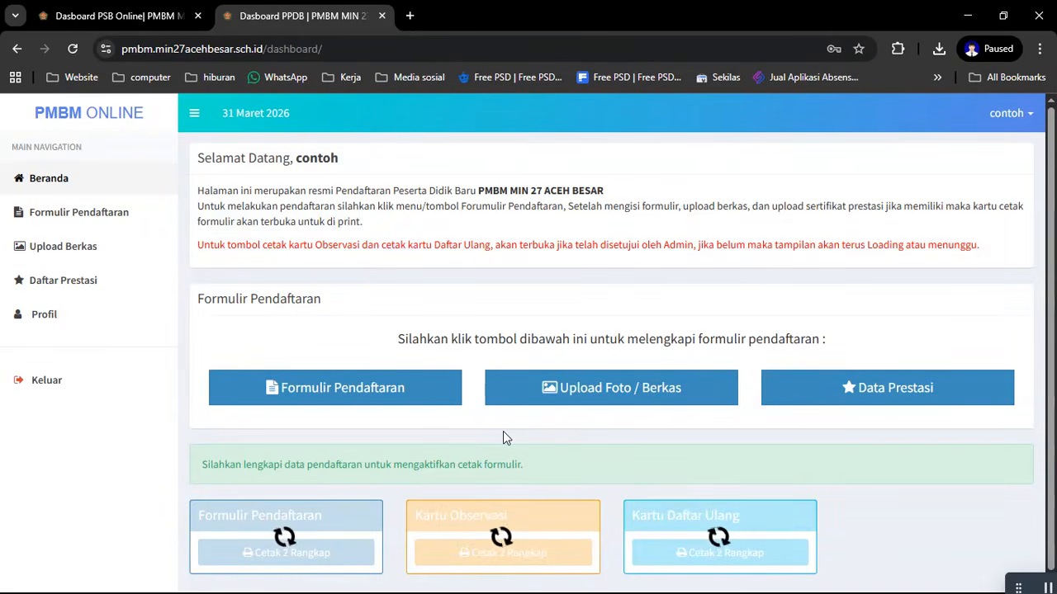
Show the dashboard in full screen and review its notices about printing the registration form, observation card and re-registration card.
{"action": "key", "text": "F11"}
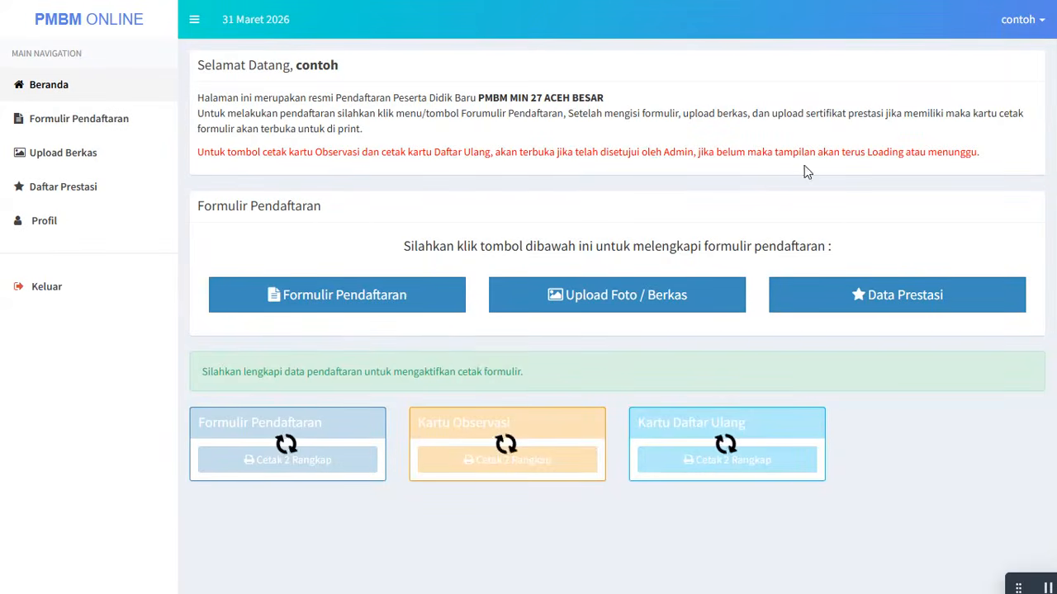
{"action": "left_click_drag", "start_coordinate": [870, 205], "coordinate": [381, 149]}
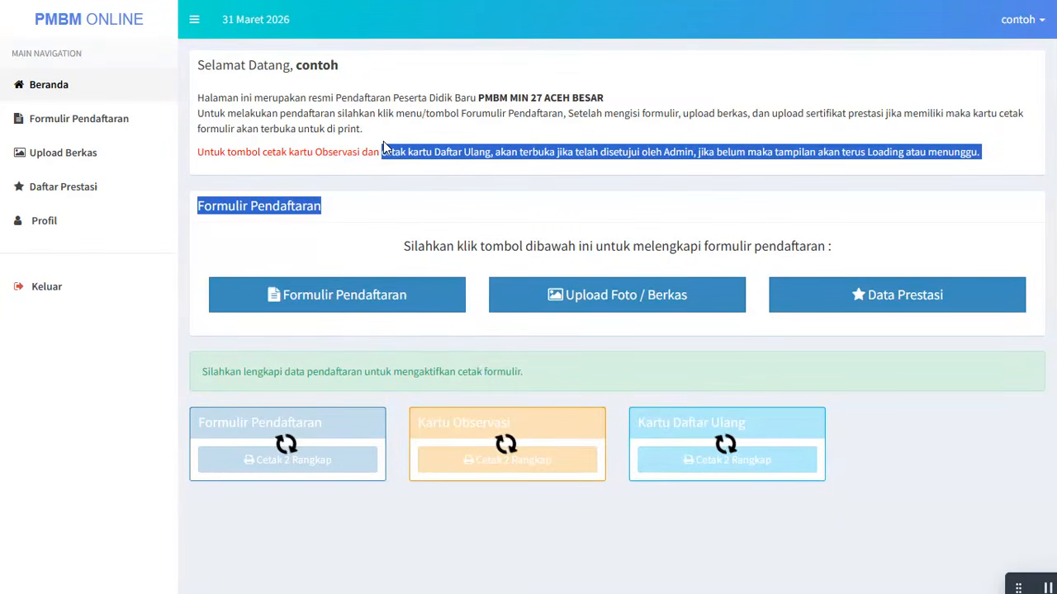
{"action": "left_click", "coordinate": [501, 375]}
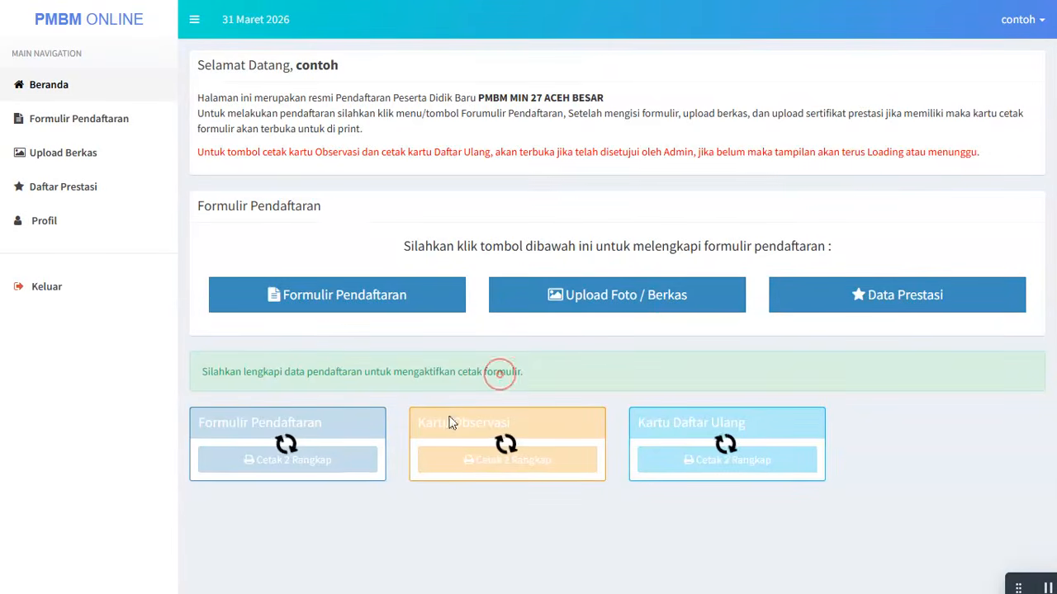
{"action": "left_click", "coordinate": [295, 462]}
{"action": "left_click_drag", "start_coordinate": [287, 407], "coordinate": [345, 267]}
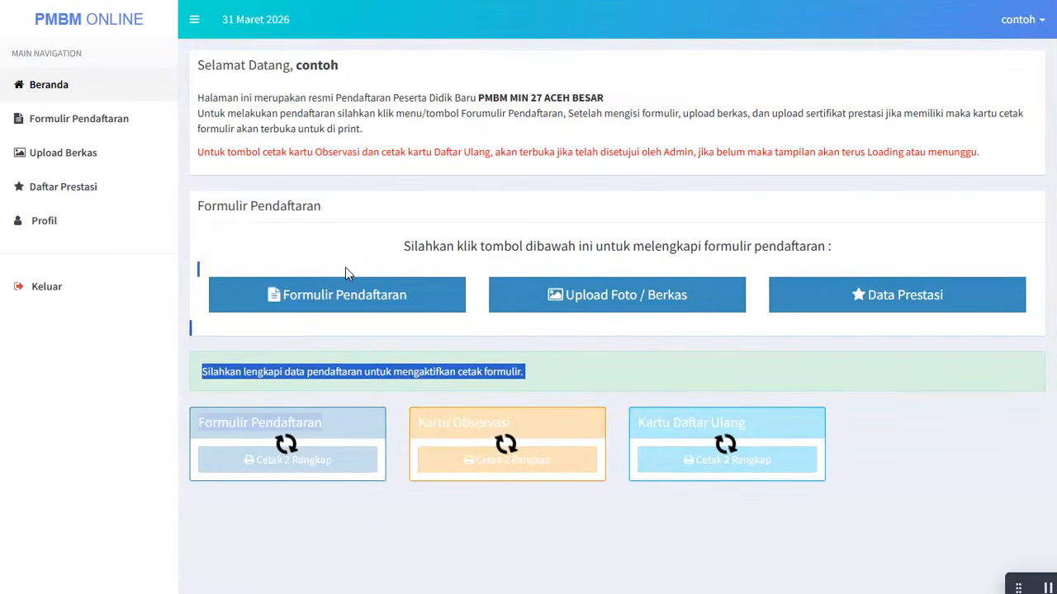
{"action": "left_click", "coordinate": [345, 267]}
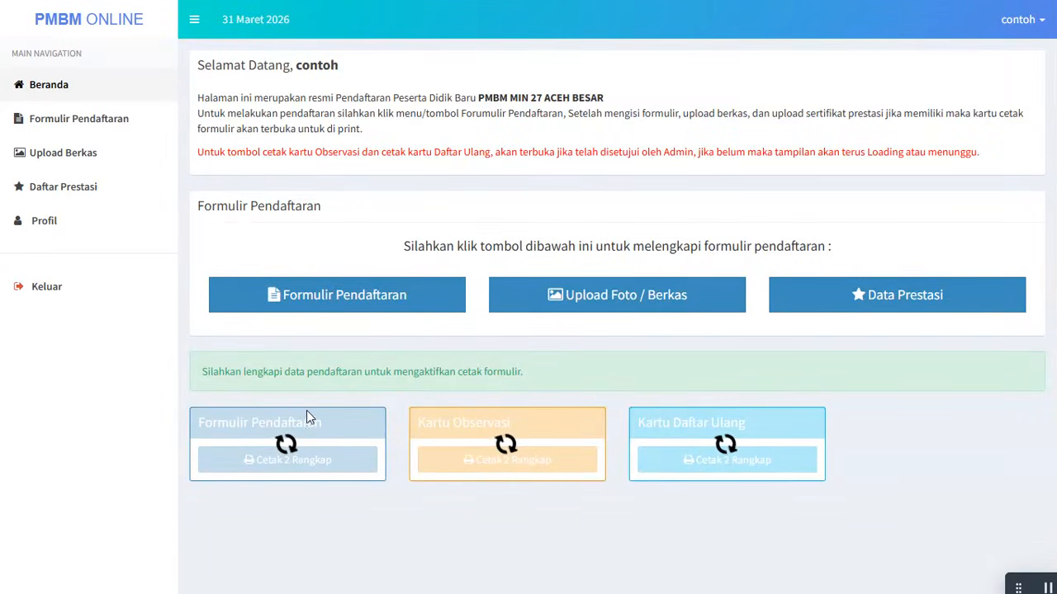
Open the Formulir Pendaftaran and set Status Umur to TIDAK MELAMPIRKAN (CUKUP UMUR).
{"action": "left_click", "coordinate": [368, 305]}
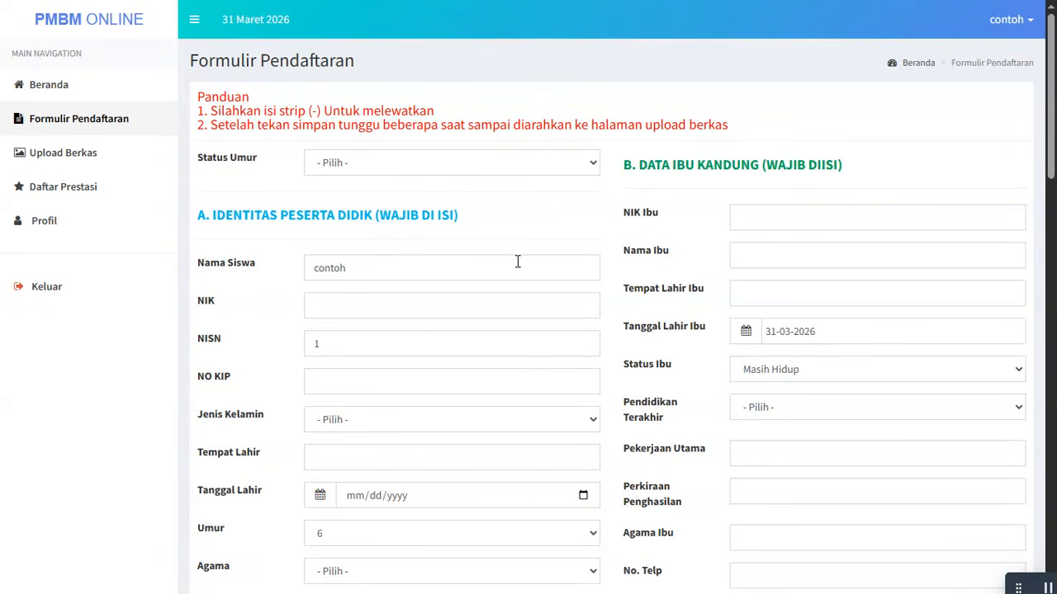
{"action": "scroll", "coordinate": [336, 363], "scroll_direction": "down", "scroll_amount": 1}
{"action": "scroll", "coordinate": [335, 363], "scroll_direction": "up", "scroll_amount": 1}
{"action": "left_click", "coordinate": [330, 171]}
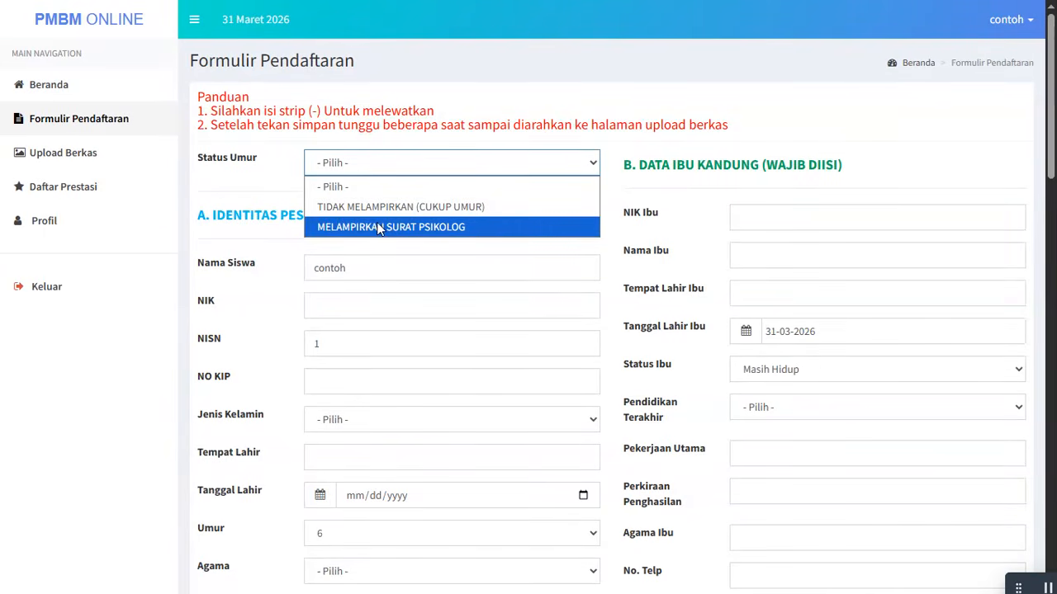
{"action": "left_click", "coordinate": [475, 210]}
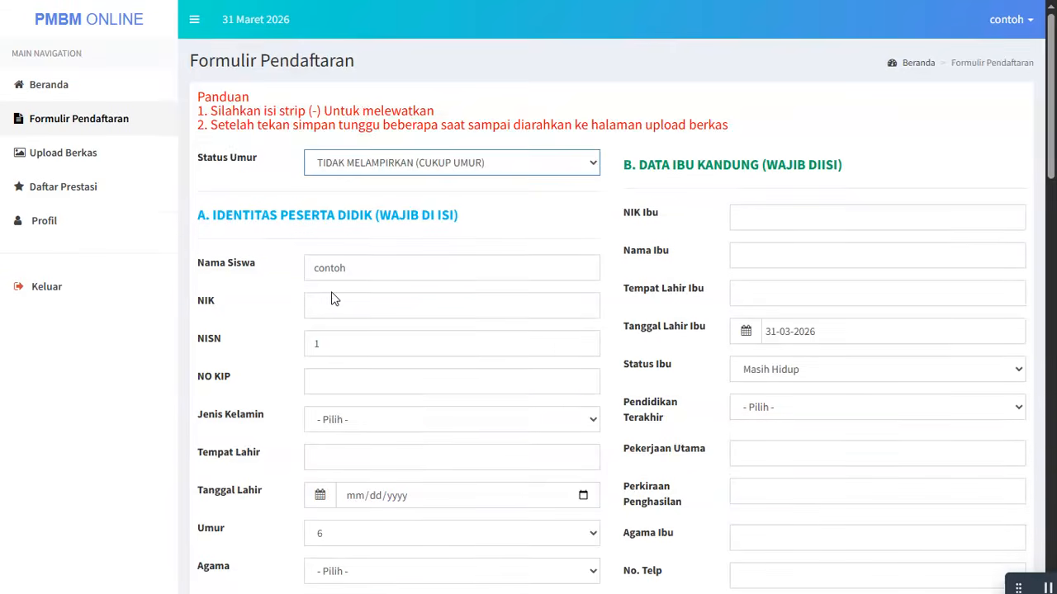
Enter the student's NIK, fill NO KIP and Tempat Lahir with "-", and set Jenis Kelamin to Laki-laki.
{"action": "scroll", "coordinate": [335, 297], "scroll_direction": "down", "scroll_amount": 1}
{"action": "left_click", "coordinate": [393, 213]}
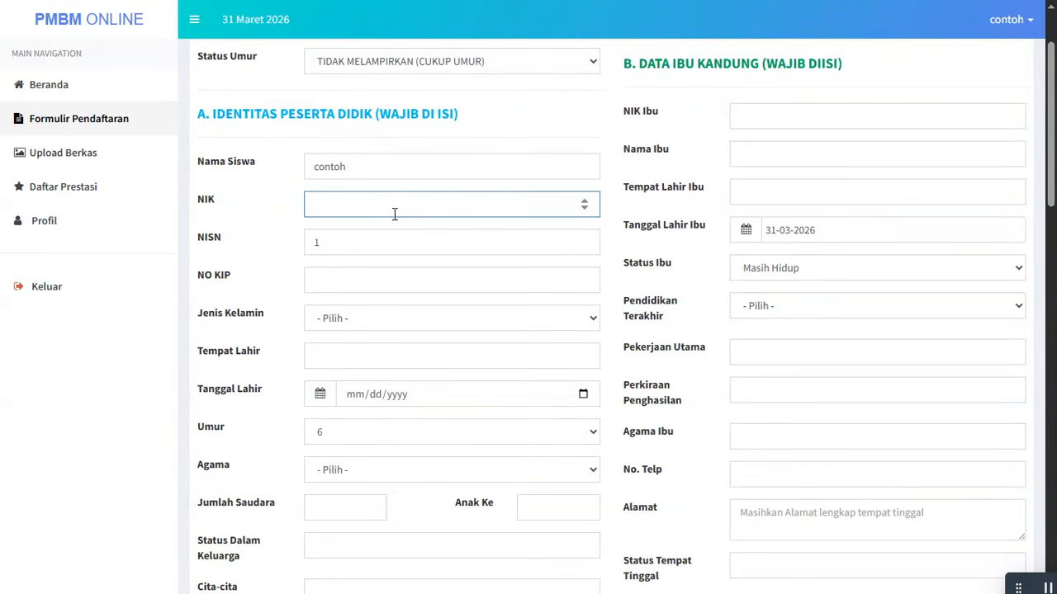
{"action": "key", "text": "Tab"}
{"action": "key", "text": "Tab"}
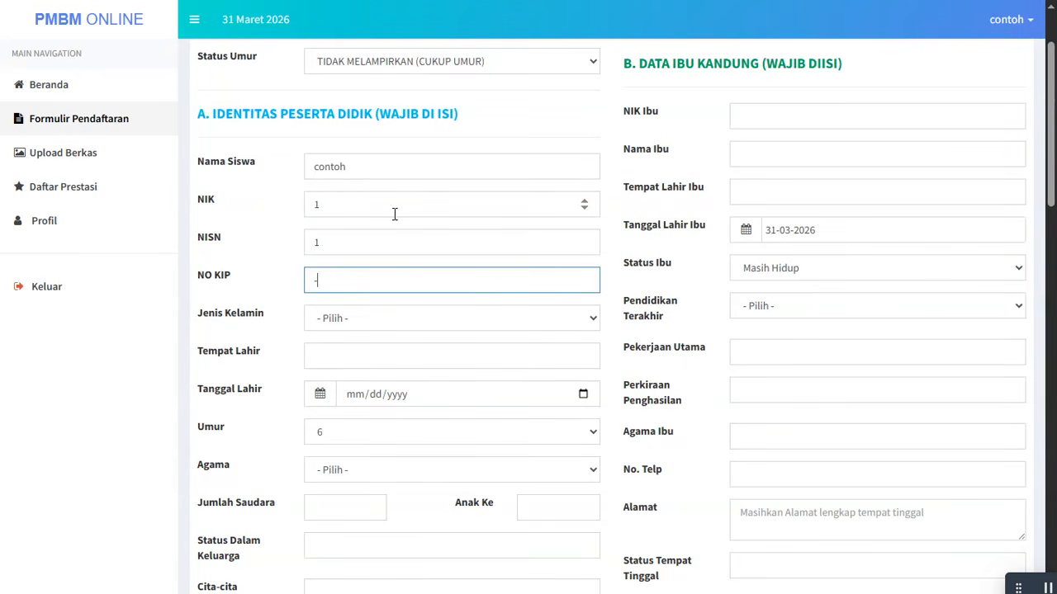
{"action": "key", "text": "Tab"}
{"action": "key", "text": "Down"}
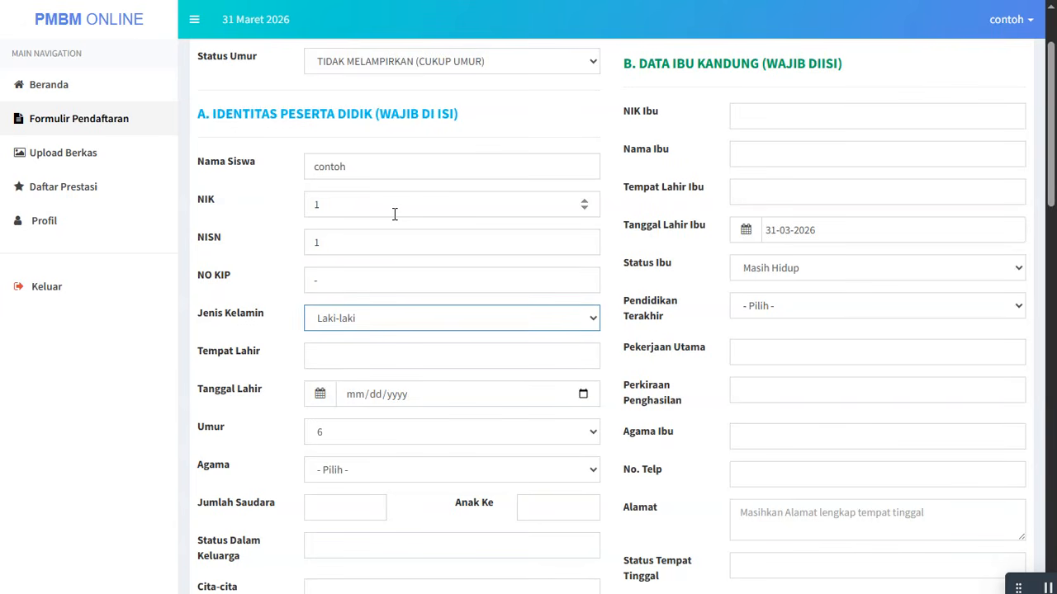
{"action": "type", "text": "-"}
{"action": "key", "text": "Tab"}
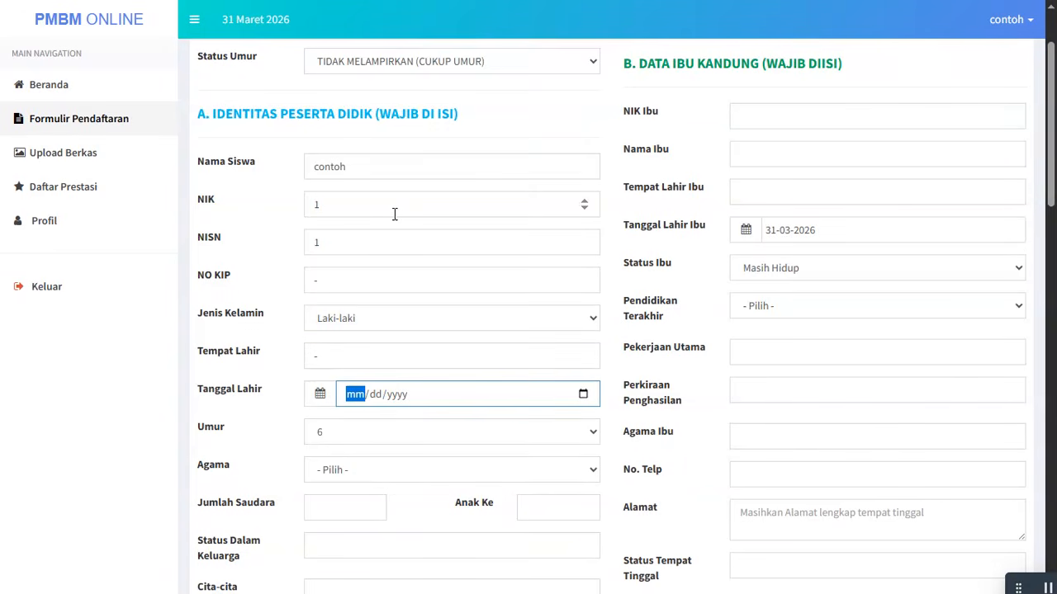
Pick the student's date of birth from the calendar and set Agama to Islam.
{"action": "left_click", "coordinate": [584, 395]}
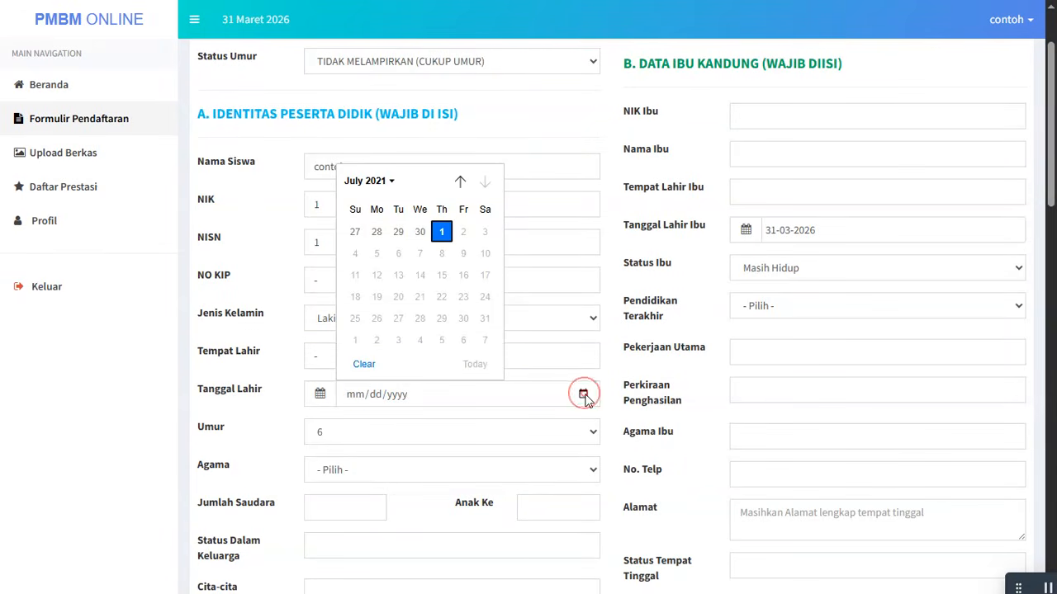
{"action": "left_click", "coordinate": [441, 234]}
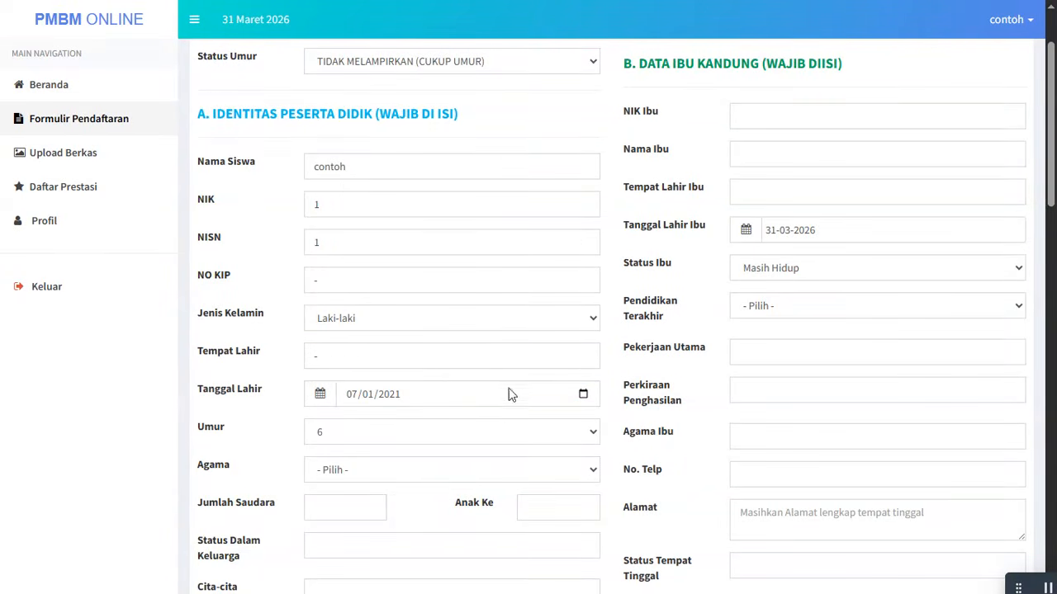
{"action": "scroll", "coordinate": [366, 447], "scroll_direction": "down", "scroll_amount": 1}
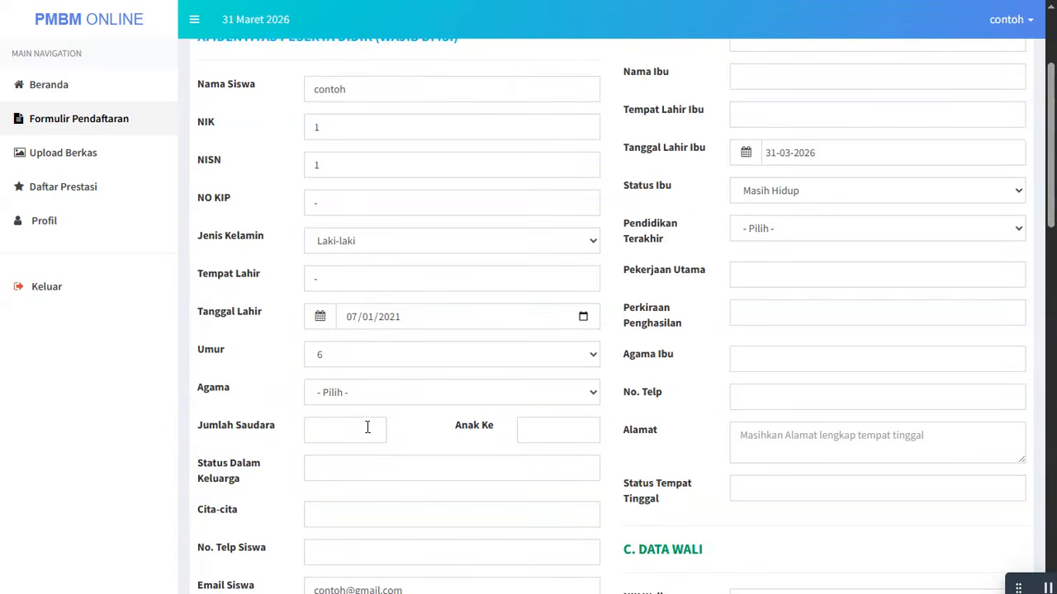
{"action": "left_click", "coordinate": [361, 391]}
{"action": "left_click", "coordinate": [363, 391]}
{"action": "key", "text": "Tab"}
{"action": "left_click", "coordinate": [364, 391]}
Fill Jumlah Saudara, Anak Ke, Status Dalam Keluarga, Cita-cita, No. Telp Siswa and Email Siswa with "-".
{"action": "left_click", "coordinate": [354, 438]}
{"action": "left_click", "coordinate": [354, 435]}
{"action": "type", "text": "-"}
{"action": "key", "text": "Tab"}
{"action": "type", "text": "-"}
{"action": "key", "text": "Tab"}
{"action": "type", "text": "-"}
{"action": "key", "text": "Tab"}
{"action": "type", "text": "-"}
{"action": "key", "text": "Tab"}
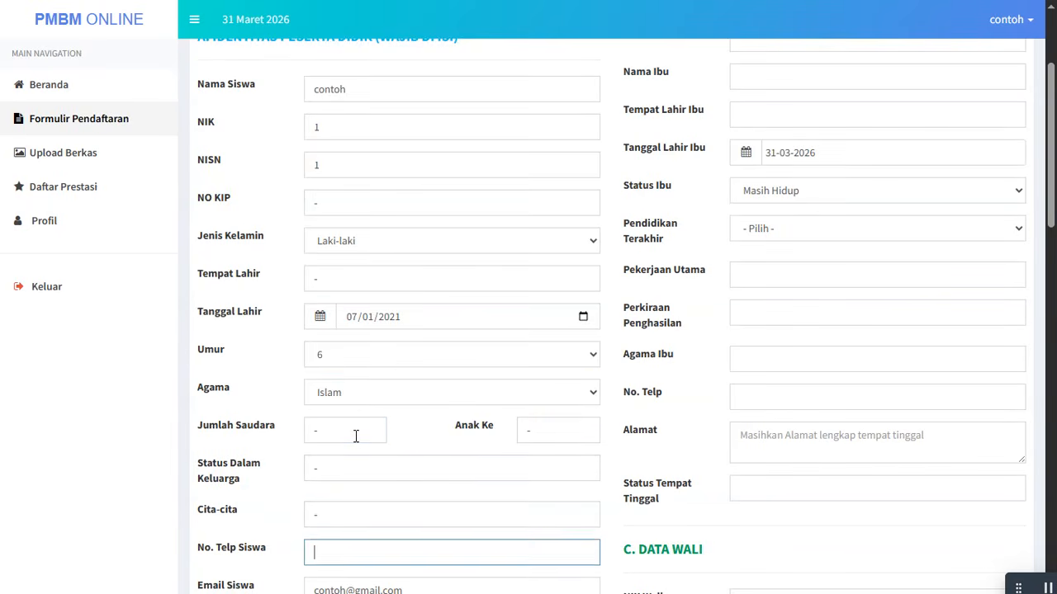
{"action": "type", "text": "-"}
{"action": "key", "text": "Tab"}
{"action": "type", "text": "-"}
{"action": "key", "text": "Tab"}
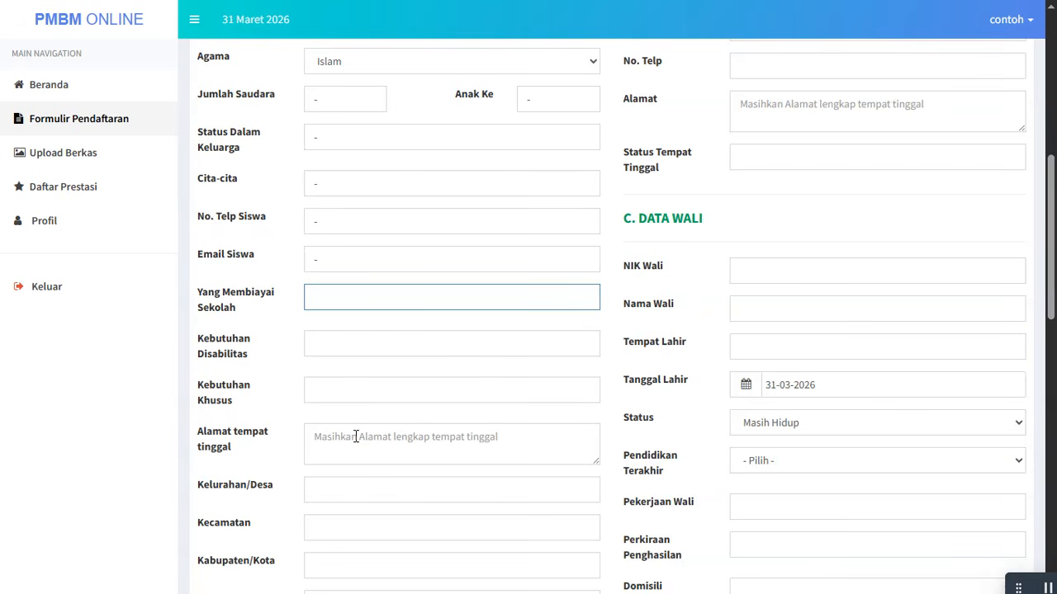
Undo the "-" entered in Email Siswa and fill Yang Membiayai Sekolah, Kebutuhan Disabilitas and Kebutuhan Khusus with "-".
{"action": "key", "text": "ctrl+z"}
{"action": "key", "text": "Tab"}
{"action": "type", "text": "-"}
{"action": "key", "text": "Tab"}
{"action": "type", "text": "-"}
{"action": "key", "text": "Tab"}
{"action": "type", "text": "-"}
{"action": "key", "text": "Tab"}
Fill Alamat tempat tinggal, Kelurahan/Desa, Kecamatan, Kabupaten/Kota, Provinsi, Status Tempat tinggal and the home-to-madrasah distance with "-".
{"action": "type", "text": "-"}
{"action": "key", "text": "Tab"}
{"action": "type", "text": "-"}
{"action": "key", "text": "Tab"}
{"action": "type", "text": "--"}
{"action": "key", "text": "Tab"}
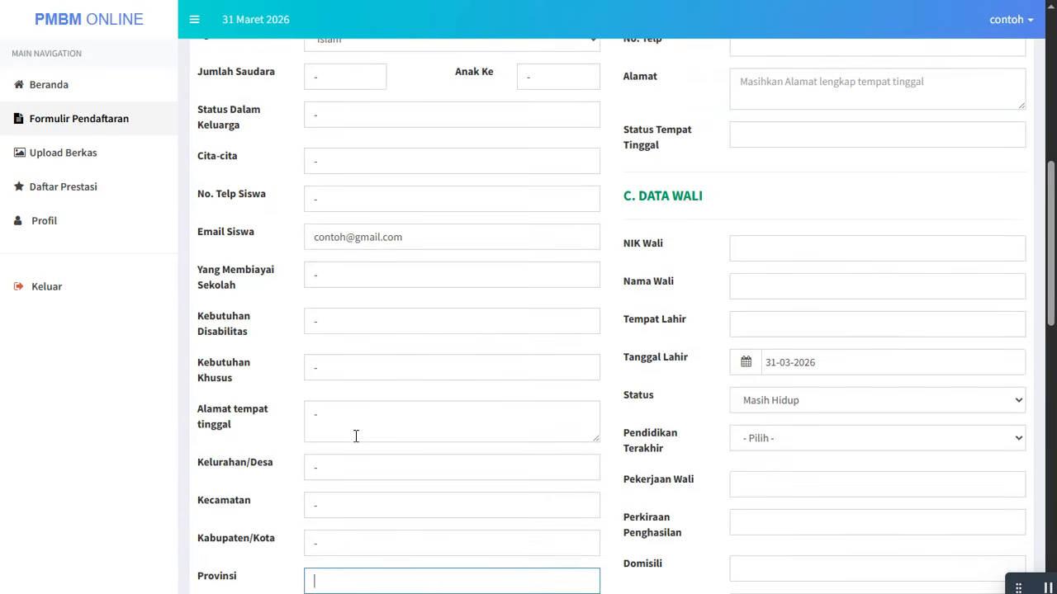
{"action": "type", "text": "-"}
{"action": "key", "text": "Tab"}
{"action": "type", "text": "-"}
{"action": "key", "text": "Tab"}
{"action": "type", "text": "-"}
{"action": "key", "text": "Tab"}
{"action": "key", "text": "Tab"}
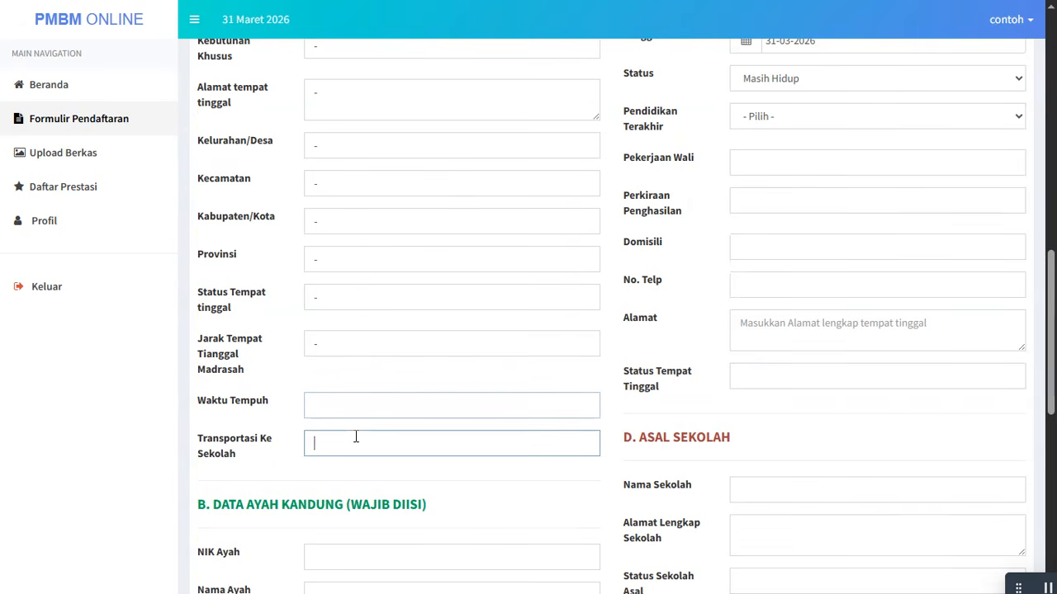
Fill the student's Waktu Tempuh and Transportasi Ke Sekolah with "-".
{"action": "left_click", "coordinate": [354, 410]}
{"action": "type", "text": "-"}
{"action": "key", "text": "Tab"}
{"action": "type", "text": "-"}
{"action": "key", "text": "Tab"}
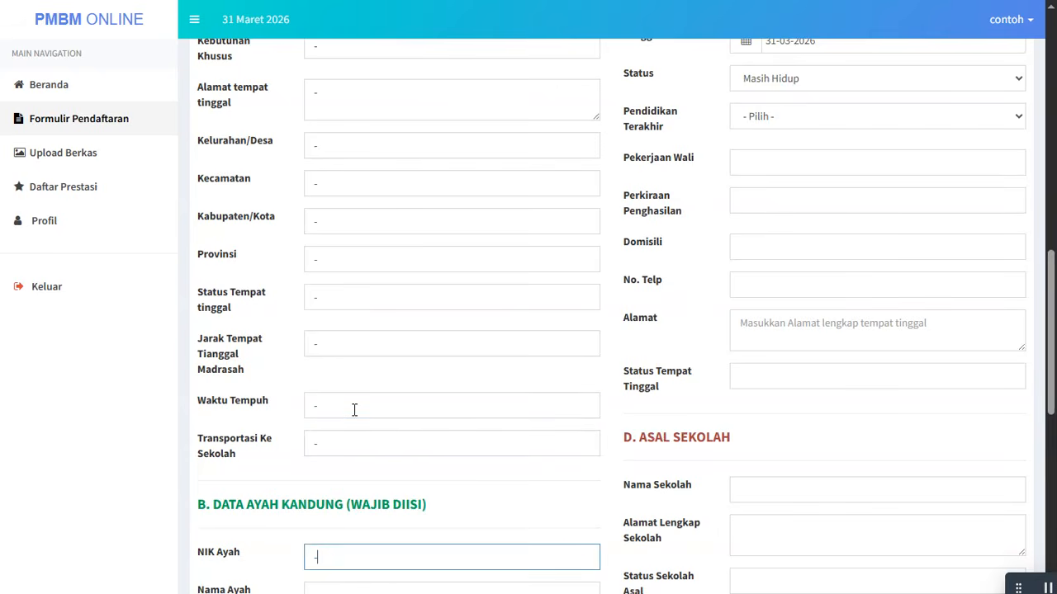
Fill NIK Ayah, Nama Ayah and Tempat Lahir Ayah with "-".
{"action": "type", "text": "-"}
{"action": "key", "text": "Tab"}
{"action": "type", "text": "-"}
{"action": "key", "text": "Tab"}
{"action": "type", "text": "-"}
{"action": "key", "text": "Tab"}
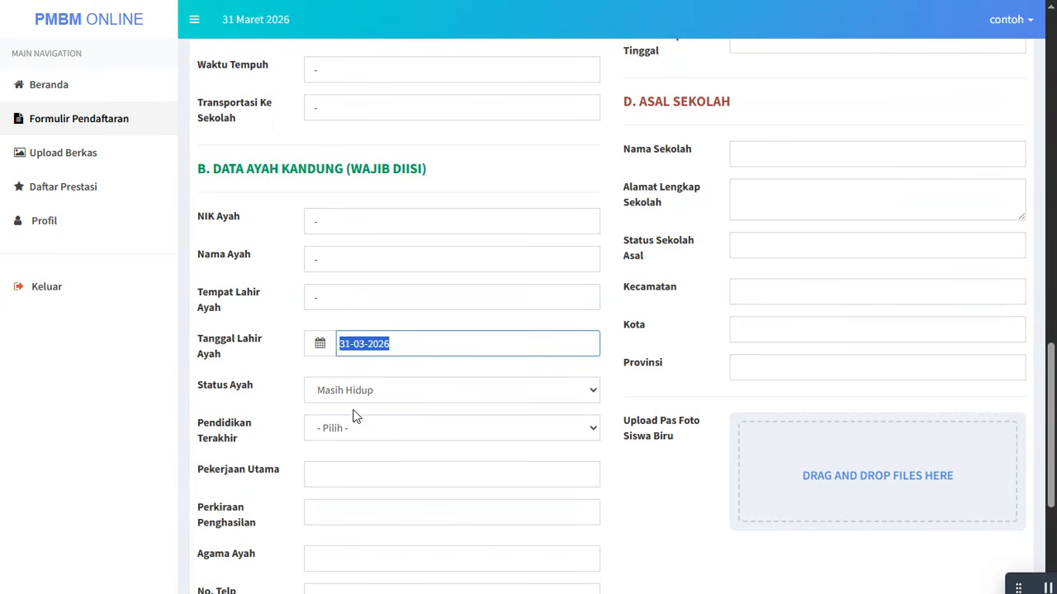
Set the father's Pendidikan Terakhir to Tidak Sekolah and fill his Pekerjaan Utama, Perkiraan Penghasilan, Agama, No. Telp, Alamat and Status Tempat Tinggal with "-".
{"action": "key", "text": "Tab"}
{"action": "key", "text": "Tab"}
{"action": "key", "text": "t"}
{"action": "key", "text": "Tab"}
{"action": "type", "text": "-"}
{"action": "key", "text": "Tab"}
{"action": "type", "text": "-"}
{"action": "key", "text": "Tab"}
{"action": "type", "text": "-"}
{"action": "key", "text": "Tab"}
{"action": "type", "text": "-"}
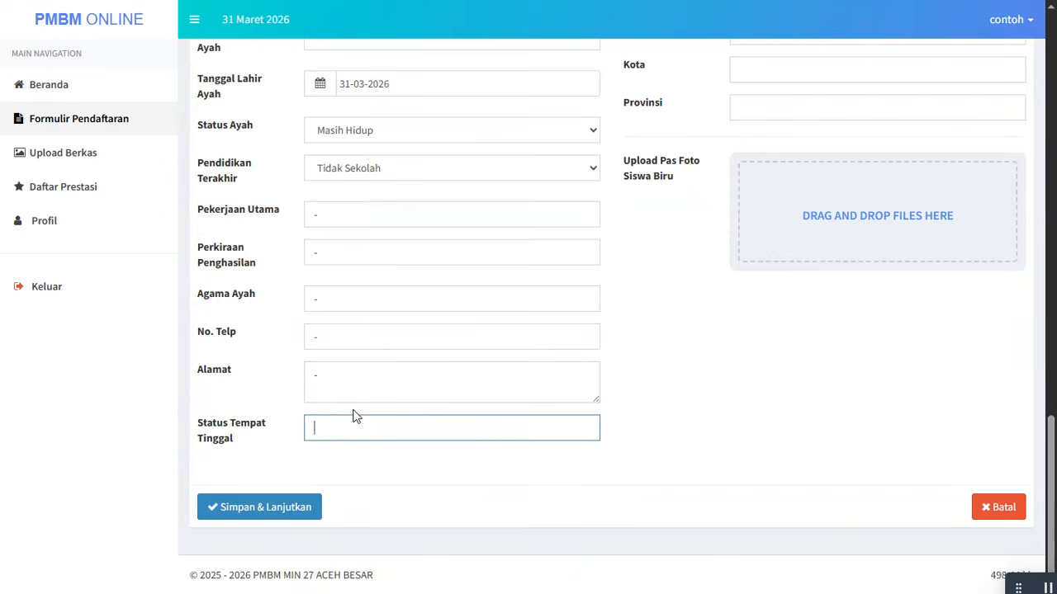
{"action": "type", "text": "\t-\t-"}
{"action": "key", "text": "Tab"}
Fill the mother's NIK, name and place of birth with "-".
{"action": "type", "text": "-"}
{"action": "key", "text": "Tab"}
{"action": "type", "text": "-"}
{"action": "key", "text": "Tab"}
{"action": "type", "text": "-"}
{"action": "key", "text": "Tab"}
Set the mother's last education to Tidak Sekolah and fill the rest of her section through Status Tempat Tinggal with "-".
{"action": "key", "text": "Tab"}
{"action": "key", "text": "Tab"}
{"action": "key", "text": "t"}
{"action": "key", "text": "Tab"}
{"action": "type", "text": "-"}
{"action": "key", "text": "Tab"}
{"action": "type", "text": "-"}
{"action": "key", "text": "Tab"}
{"action": "type", "text": "-\t-"}
{"action": "key", "text": "Tab"}
{"action": "type", "text": "-"}
{"action": "key", "text": "Tab"}
{"action": "type", "text": "-"}
{"action": "key", "text": "Tab"}
Fill NIK Wali, Nama Wali and the guardian's Tempat Lahir with "-".
{"action": "type", "text": "-"}
{"action": "key", "text": "Tab"}
{"action": "type", "text": "-"}
{"action": "key", "text": "Tab"}
{"action": "type", "text": "-"}
{"action": "key", "text": "Tab"}
Set the guardian's Pendidikan Terakhir to Tidak Sekolah and fill Pekerjaan Wali, Perkiraan Penghasilan, Domisili, No. Telp, Alamat and Status Tempat Tinggal with "-".
{"action": "key", "text": "Tab"}
{"action": "key", "text": "Tab"}
{"action": "key", "text": "Down"}
{"action": "key", "text": "Tab"}
{"action": "type", "text": "-"}
{"action": "key", "text": "Tab"}
{"action": "type", "text": "-"}
{"action": "key", "text": "Tab"}
{"action": "type", "text": "-"}
{"action": "key", "text": "Tab"}
{"action": "type", "text": "-"}
{"action": "key", "text": "Tab"}
{"action": "type", "text": "-"}
{"action": "key", "text": "Tab"}
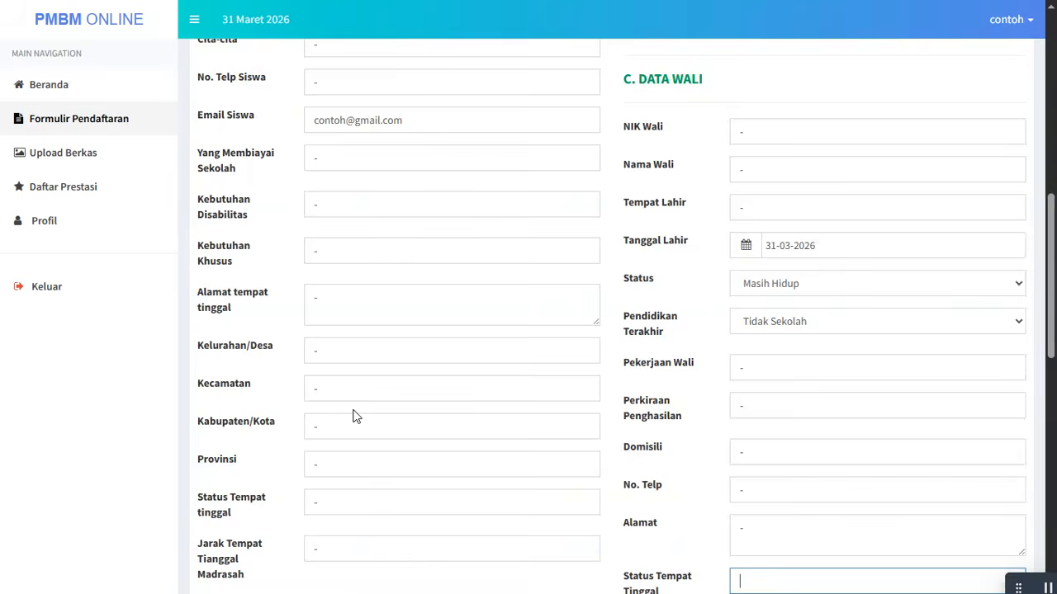
{"action": "type", "text": "-"}
{"action": "key", "text": "Tab"}
Under Asal Sekolah, set Status Sekolah Asal to Negeri and fill Nama Sekolah, Alamat Lengkap Sekolah, Kecamatan, Kota and Provinsi with "-".
{"action": "type", "text": "-"}
{"action": "key", "text": "Tab"}
{"action": "type", "text": "-"}
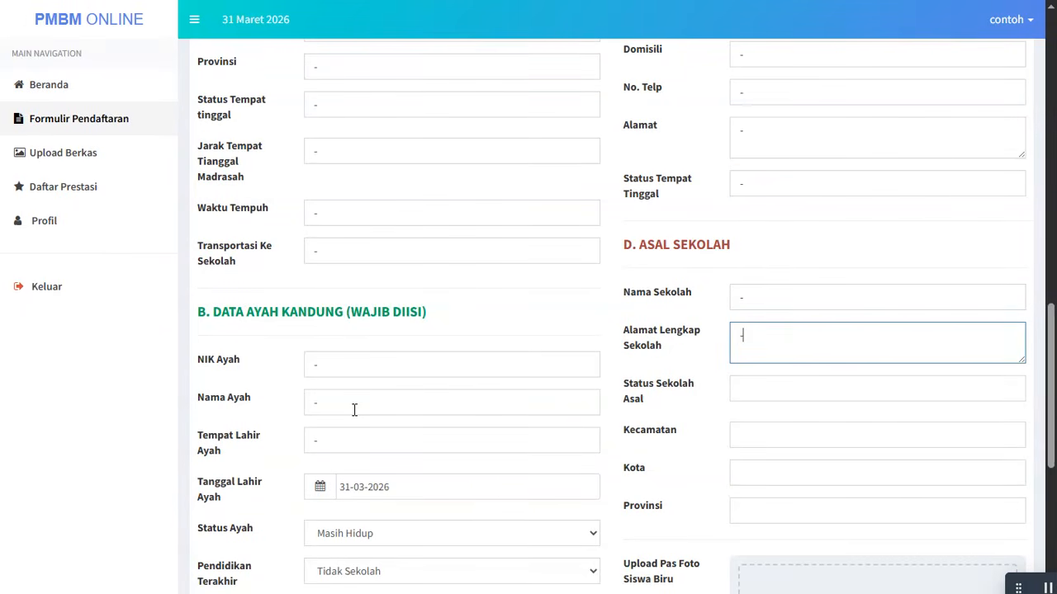
{"action": "key", "text": "Tab"}
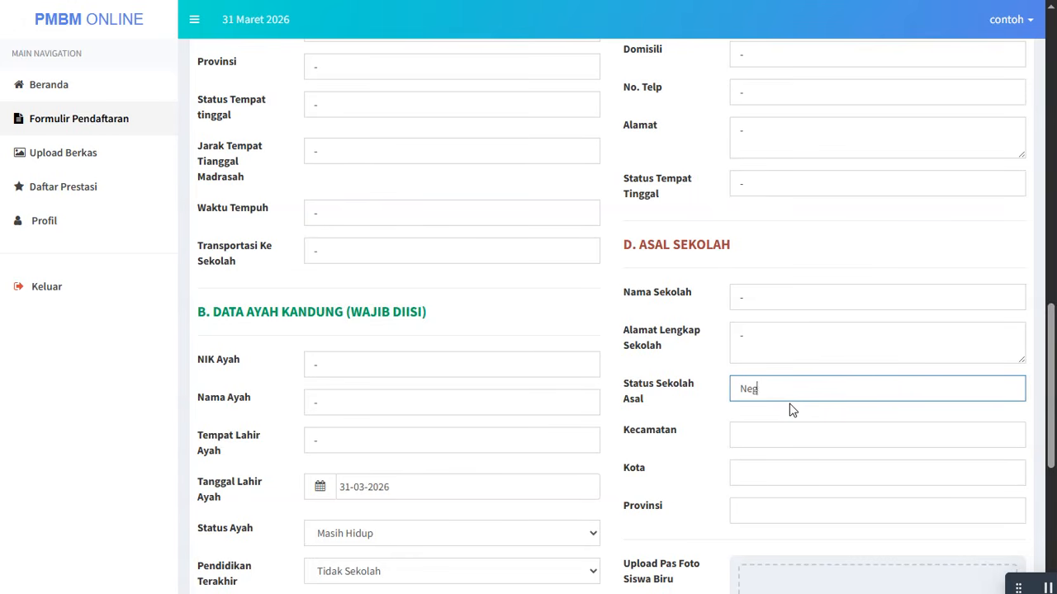
{"action": "type", "text": "i"}
{"action": "left_click", "coordinate": [802, 434]}
{"action": "type", "text": "-"}
{"action": "key", "text": "Tab"}
{"action": "type", "text": "-"}
{"action": "key", "text": "Tab"}
{"action": "type", "text": "-"}
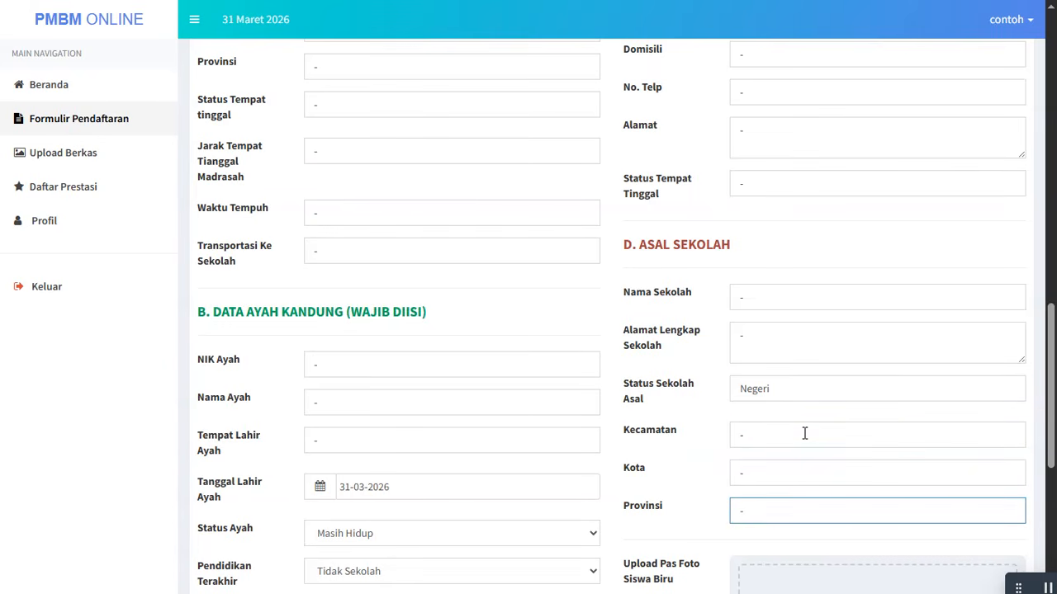
Upload the image "WhatsApp Image 2026-03-25 at 6.30.22 PM" from Downloads as the student's photo.
{"action": "scroll", "coordinate": [854, 445], "scroll_direction": "down", "scroll_amount": 4}
{"action": "left_click", "coordinate": [794, 297]}
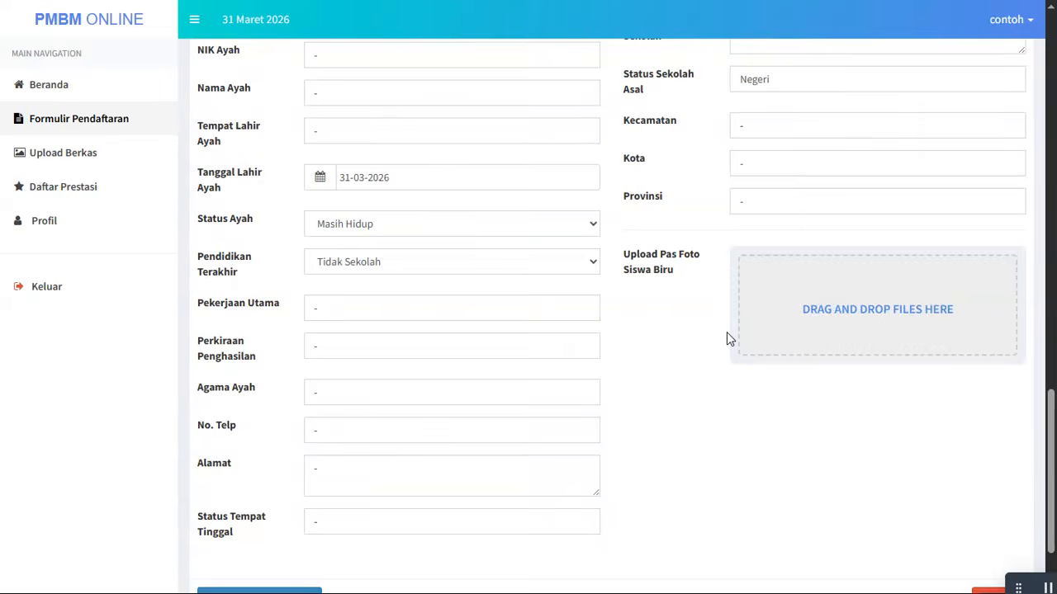
{"action": "scroll", "coordinate": [157, 293], "scroll_direction": "down", "scroll_amount": 3}
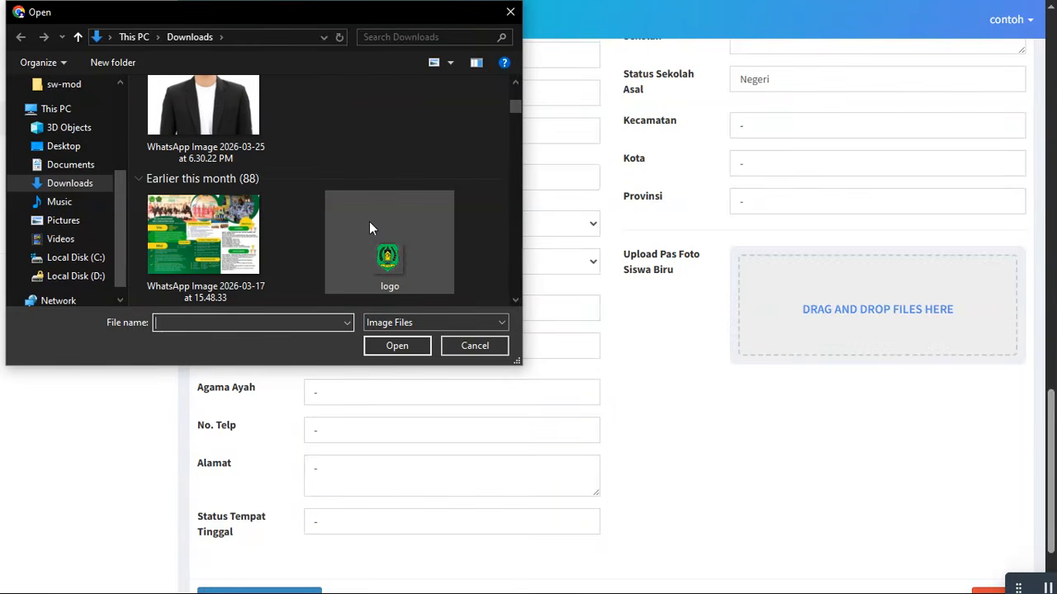
{"action": "scroll", "coordinate": [366, 223], "scroll_direction": "up", "scroll_amount": 2}
{"action": "left_click", "coordinate": [203, 161]}
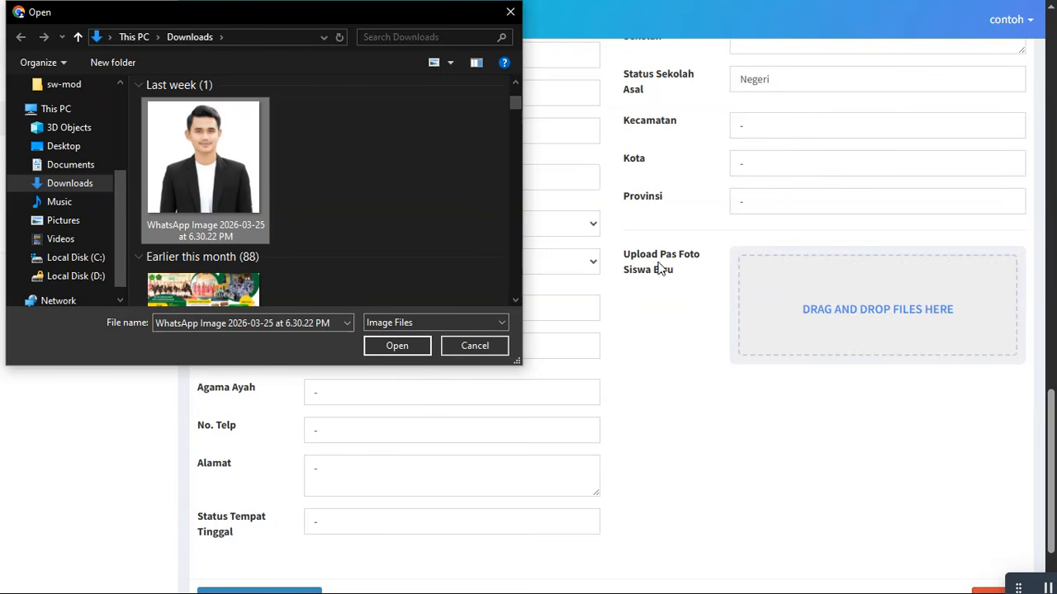
{"action": "left_click", "coordinate": [400, 350]}
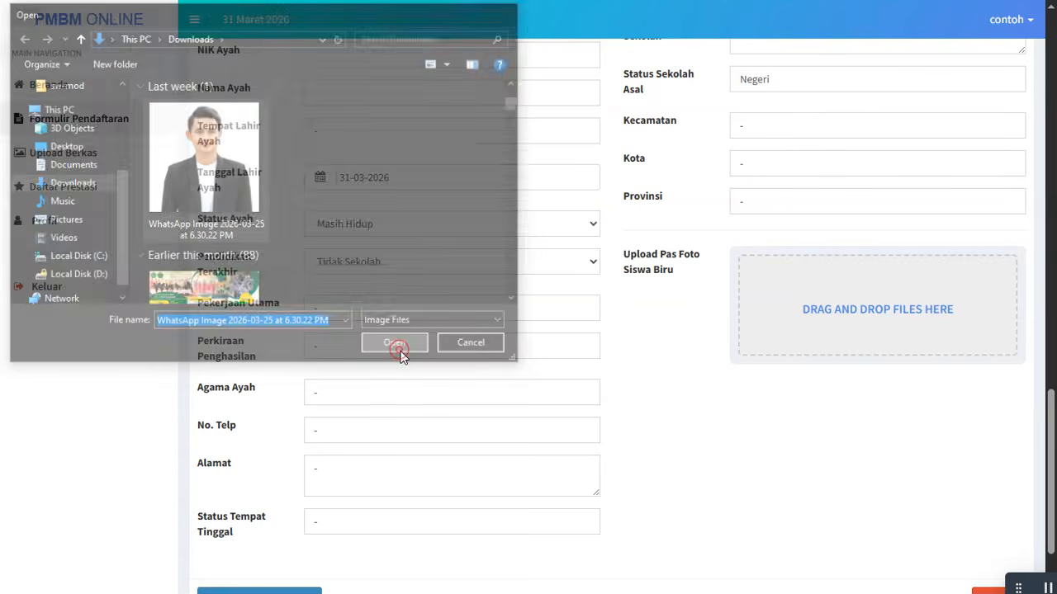
Save the registration form, continue to the file upload page and dismiss the browser's offer to save the address.
{"action": "scroll", "coordinate": [559, 429], "scroll_direction": "down", "scroll_amount": 3}
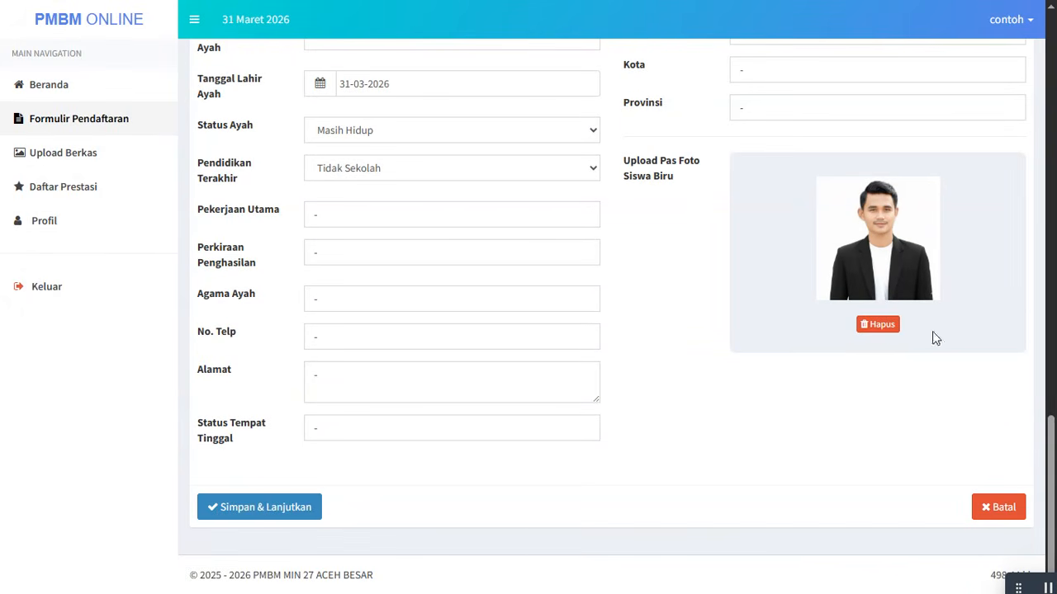
{"action": "left_click", "coordinate": [295, 518]}
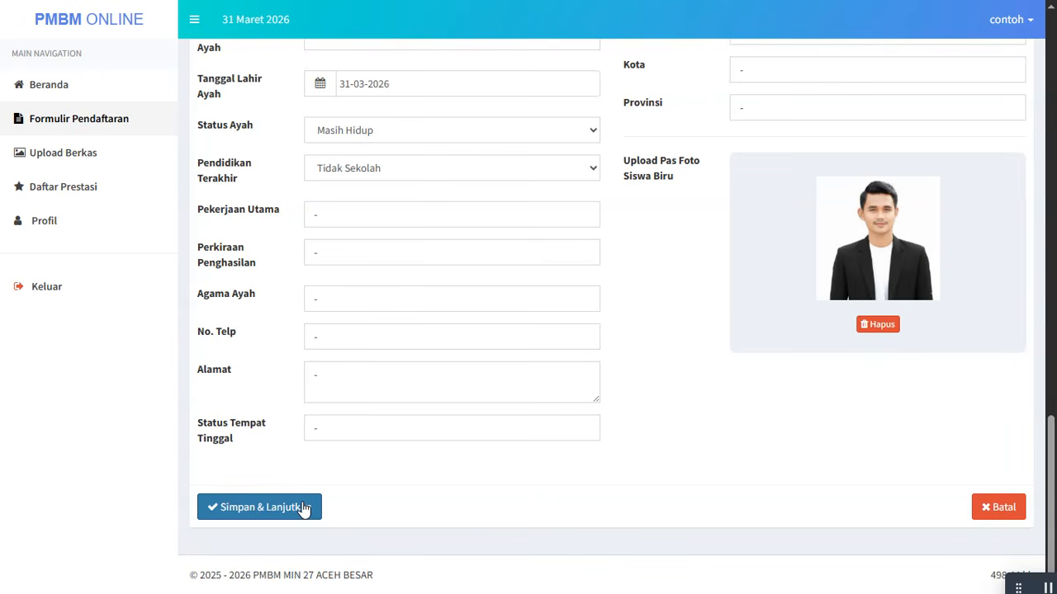
{"action": "left_click", "coordinate": [304, 510]}
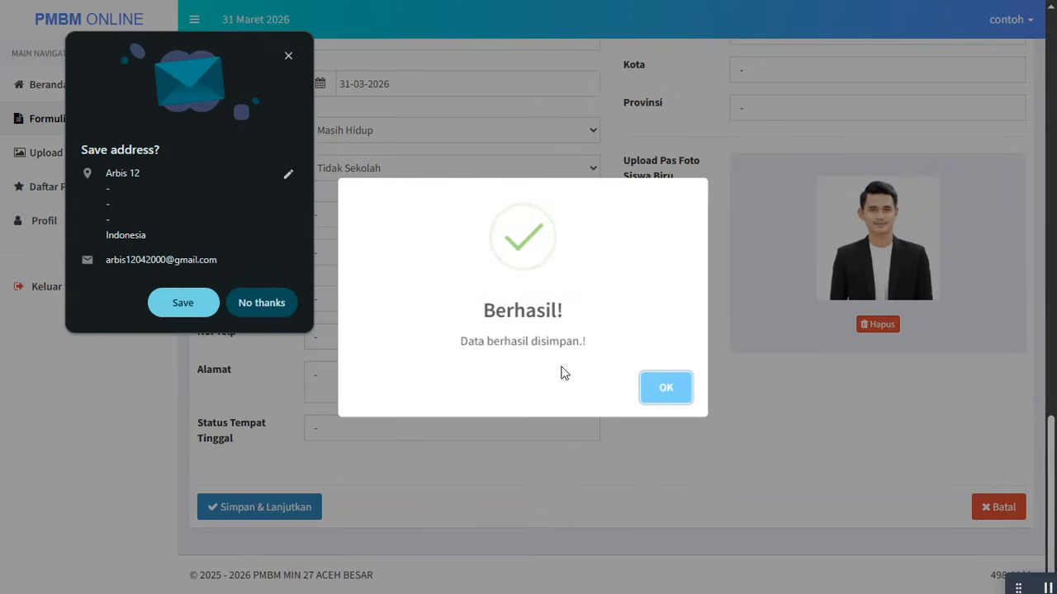
{"action": "left_click", "coordinate": [672, 388]}
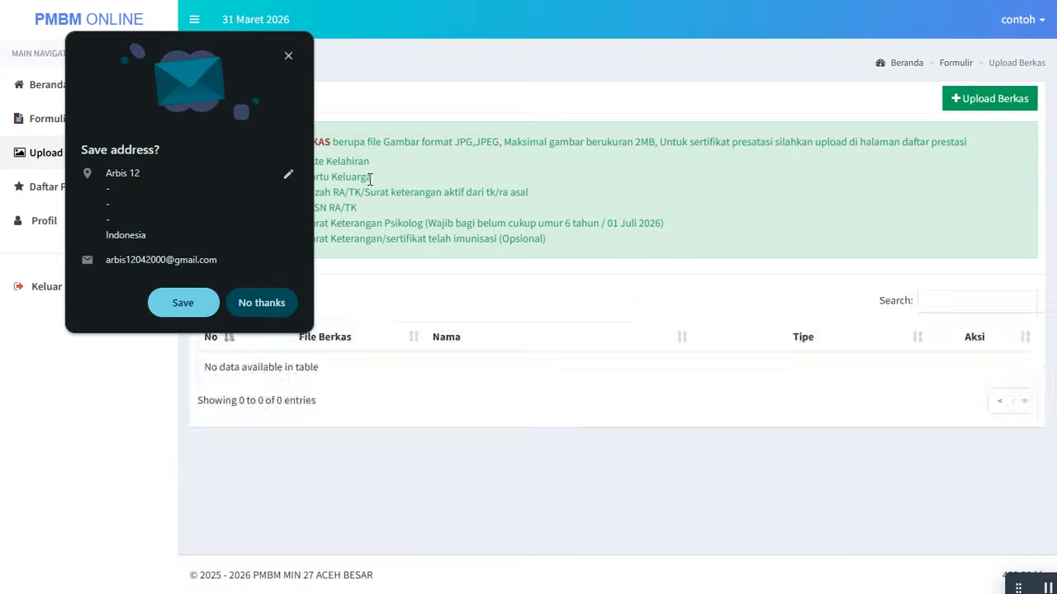
{"action": "left_click", "coordinate": [229, 57]}
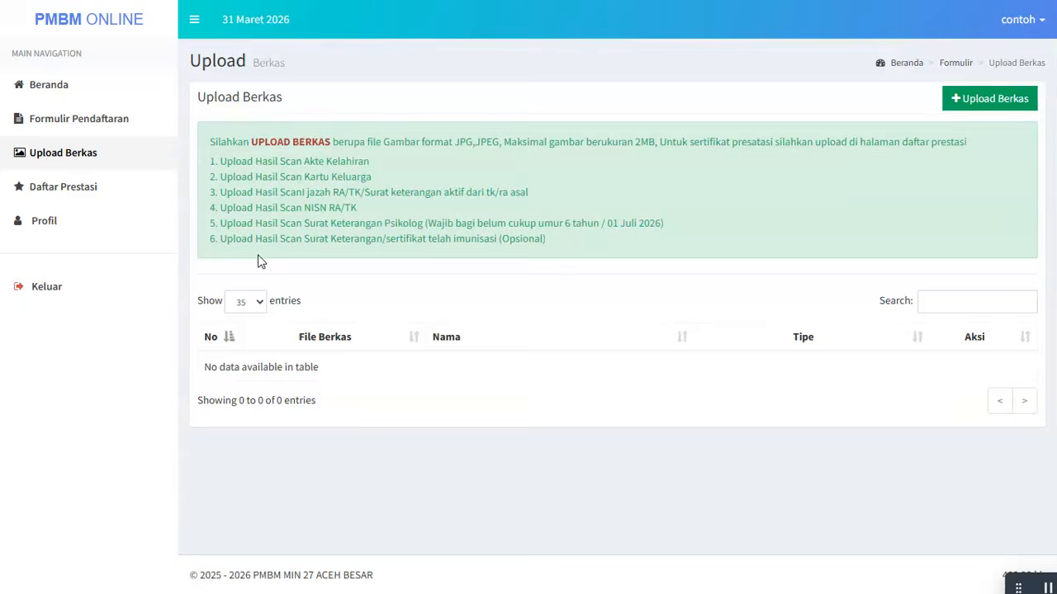
Start a new requirement file upload and name it Akte Lahir.
{"action": "left_click", "coordinate": [995, 98]}
{"action": "left_click", "coordinate": [747, 44]}
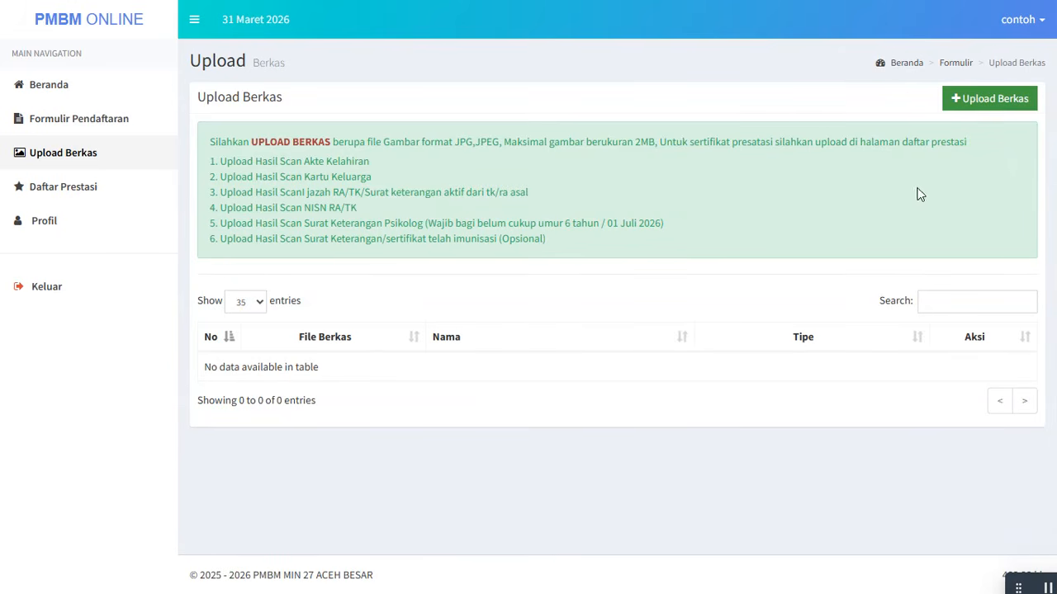
{"action": "left_click", "coordinate": [1010, 98]}
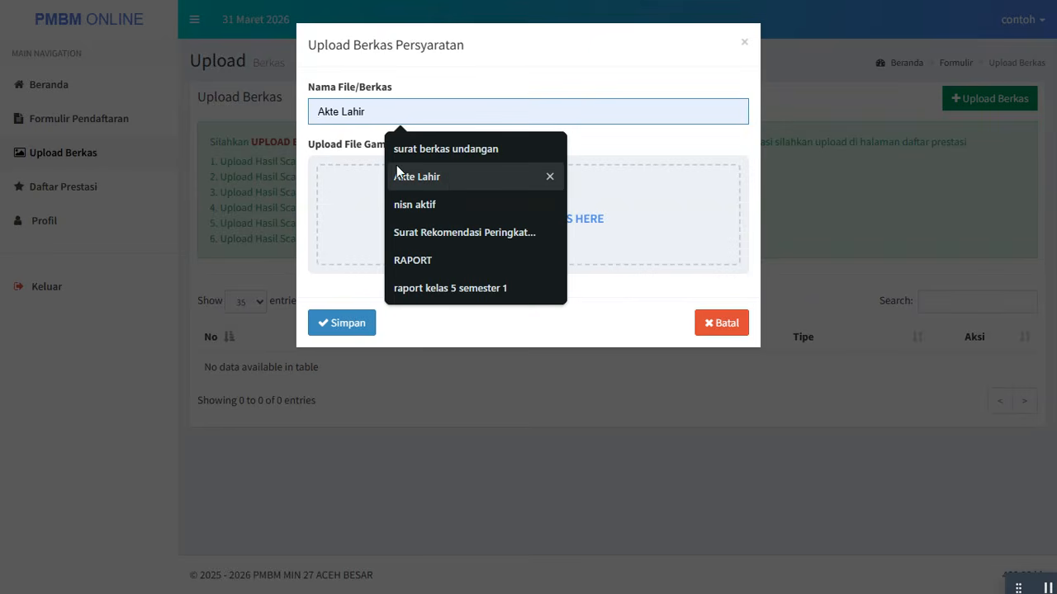
{"action": "left_click", "coordinate": [449, 178]}
Attach the image "WhatsApp Image 2026-03-10 at 11.11.34" from Downloads to the Akte Lahir entry and save it.
{"action": "left_click", "coordinate": [374, 217]}
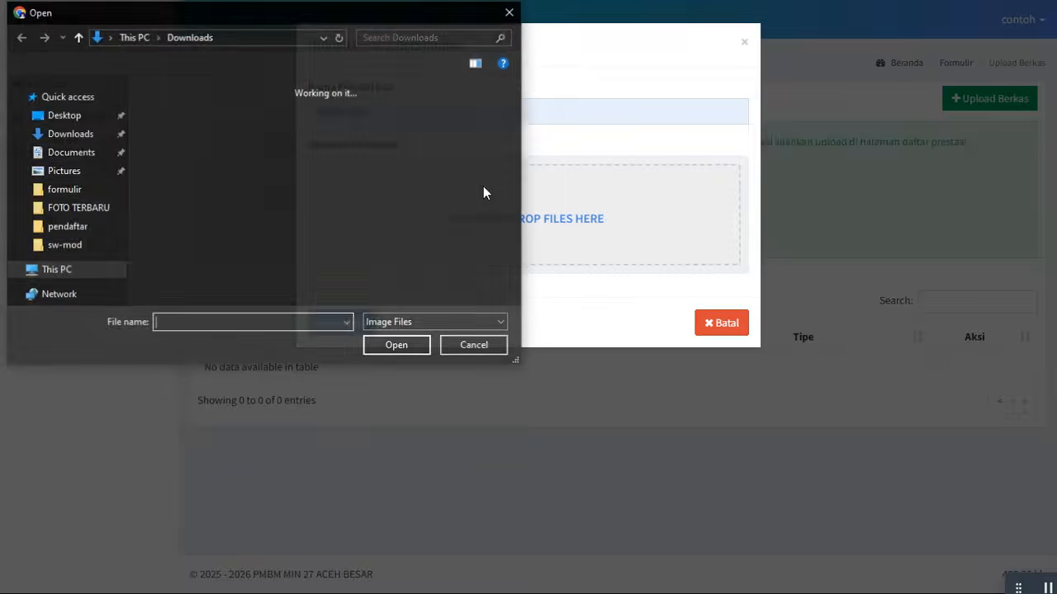
{"action": "scroll", "coordinate": [236, 229], "scroll_direction": "down", "scroll_amount": 1}
{"action": "scroll", "coordinate": [239, 224], "scroll_direction": "up", "scroll_amount": 1}
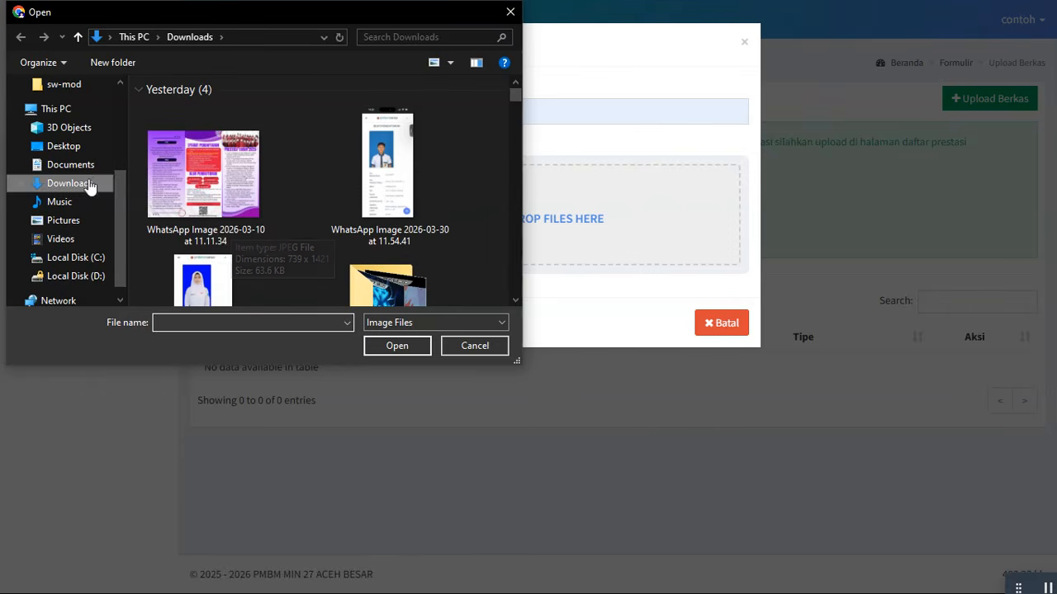
{"action": "left_click", "coordinate": [212, 181]}
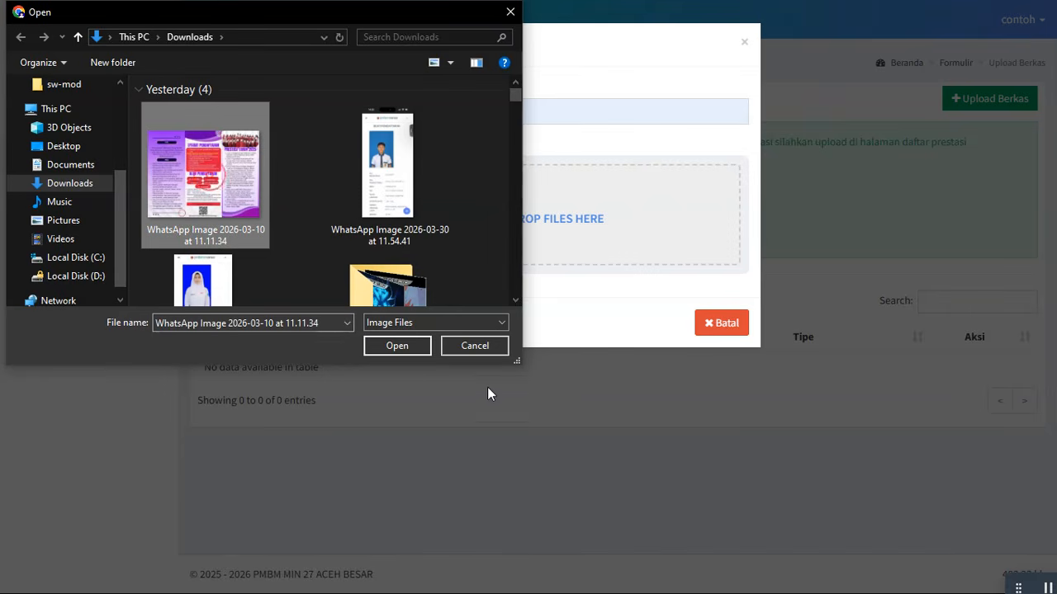
{"action": "left_click", "coordinate": [396, 347]}
{"action": "left_click", "coordinate": [348, 406]}
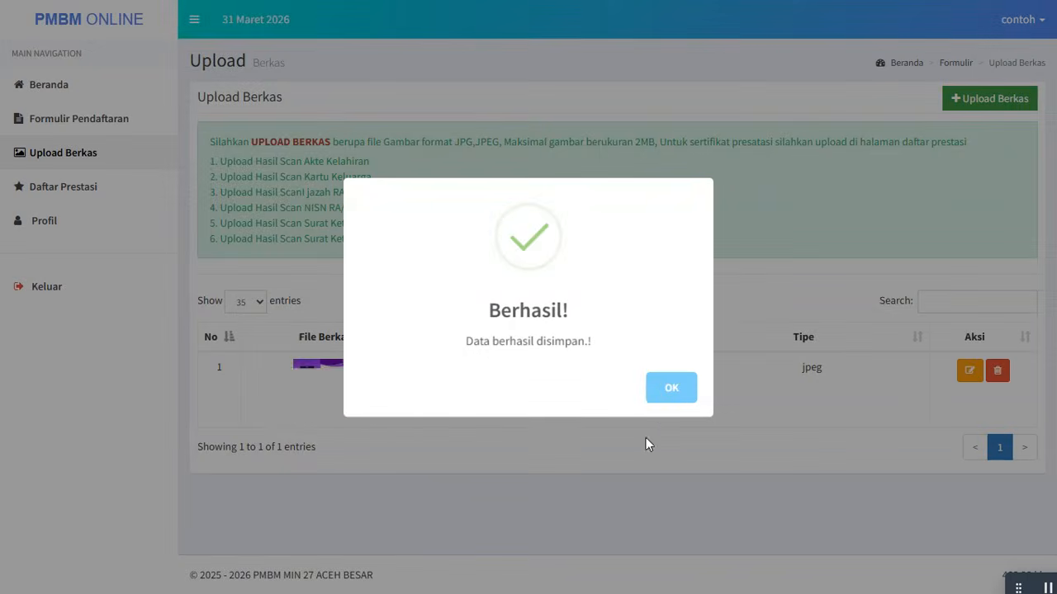
{"action": "left_click", "coordinate": [665, 389]}
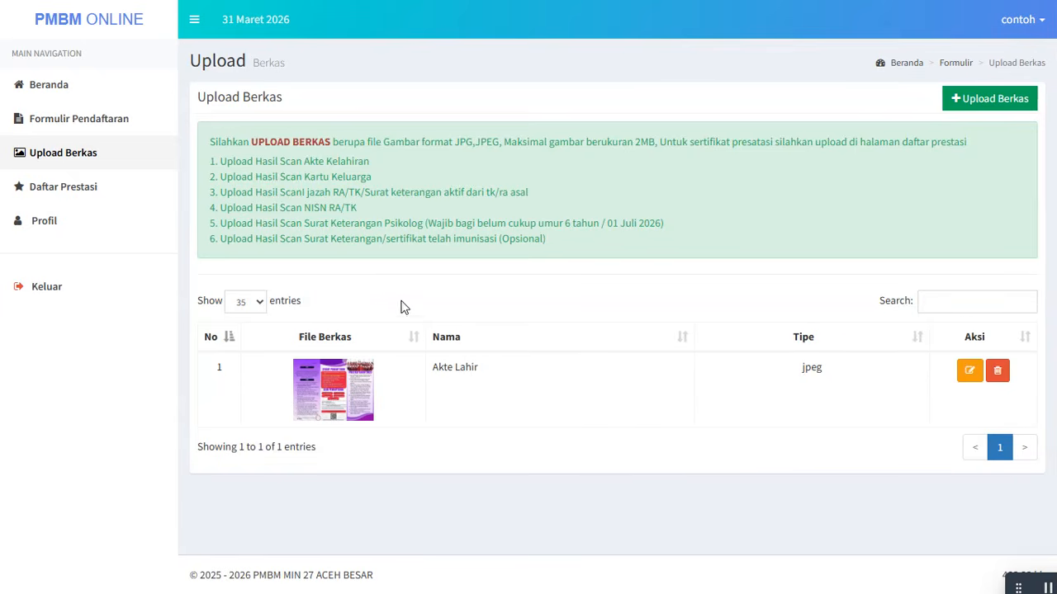
Start a new entry in Daftar Prestasi with Kegiatan / Lomba "cerdas cermat", Jenis Lomba Individu and Juara 1.
{"action": "left_click", "coordinate": [117, 201]}
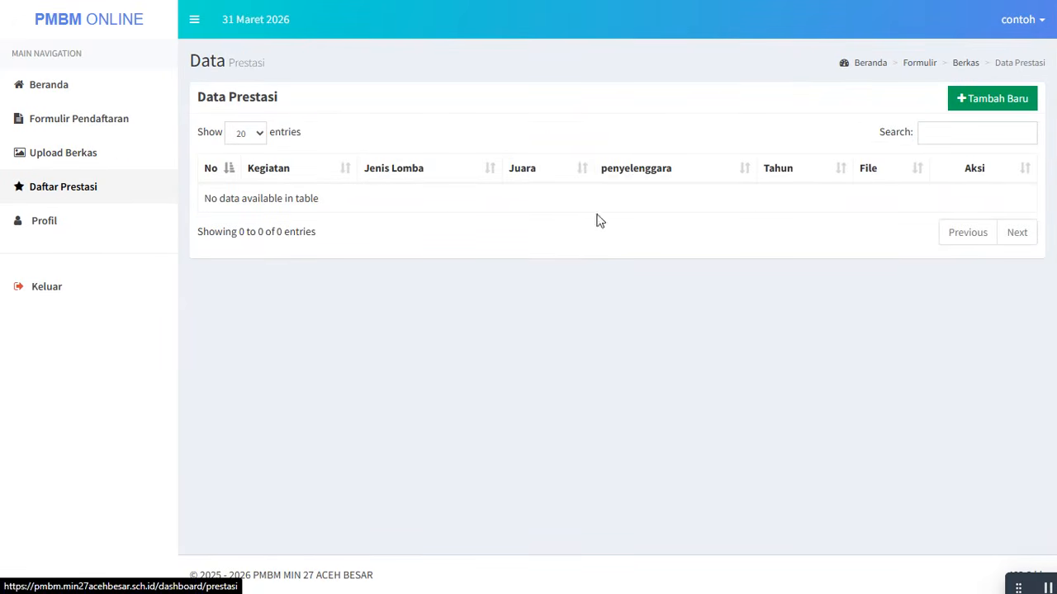
{"action": "left_click", "coordinate": [975, 99]}
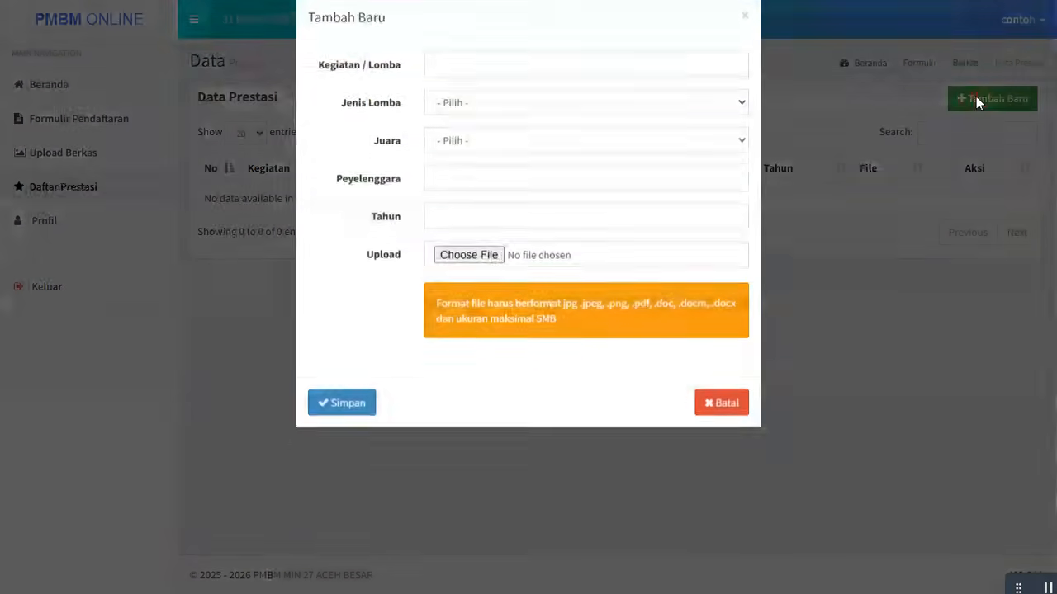
{"action": "left_click", "coordinate": [438, 93]}
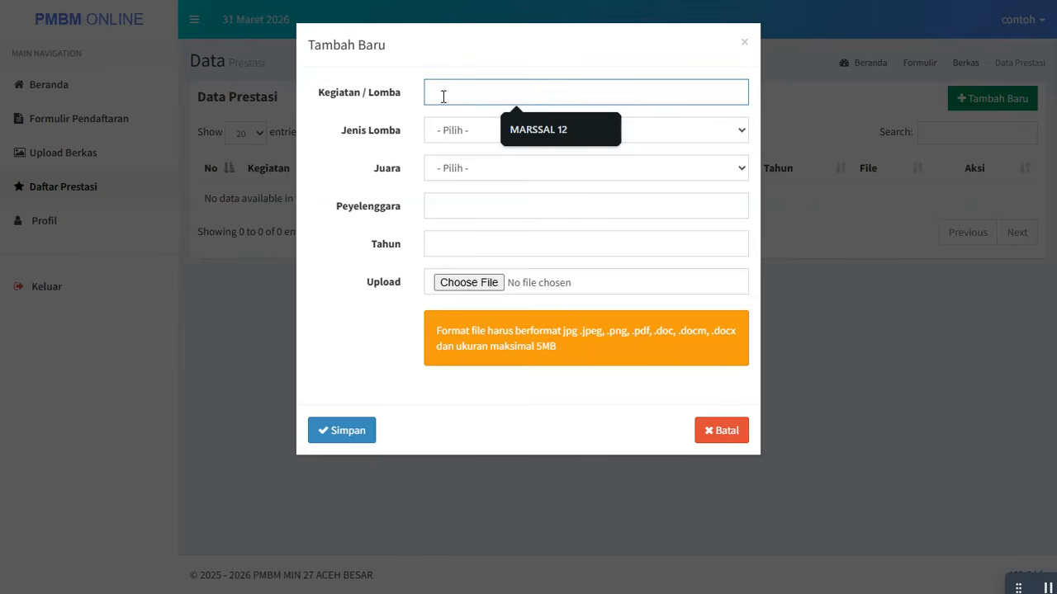
{"action": "type", "text": "cerdas cermat"}
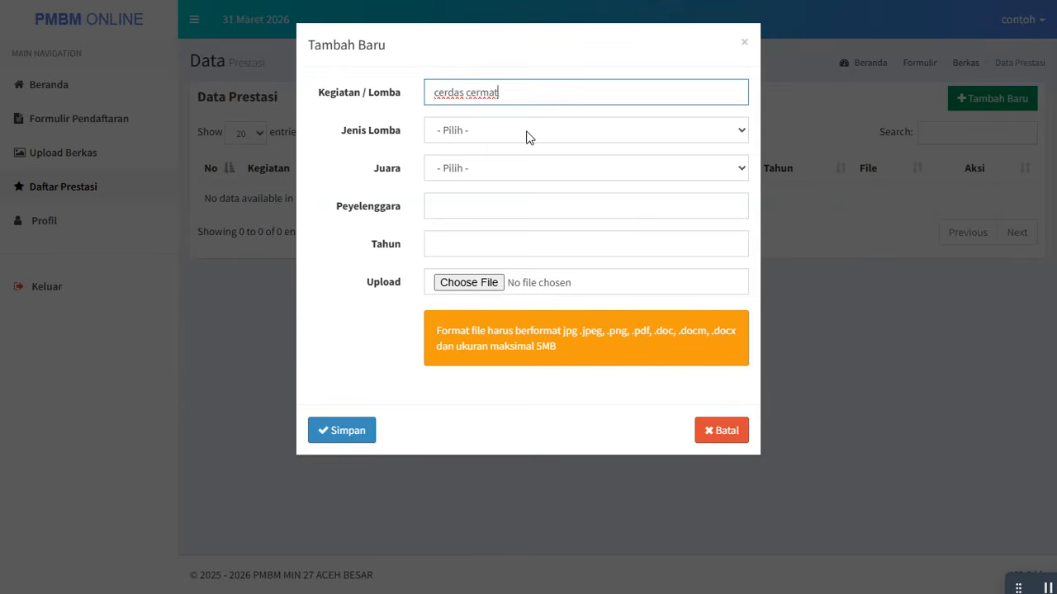
{"action": "left_click", "coordinate": [526, 132]}
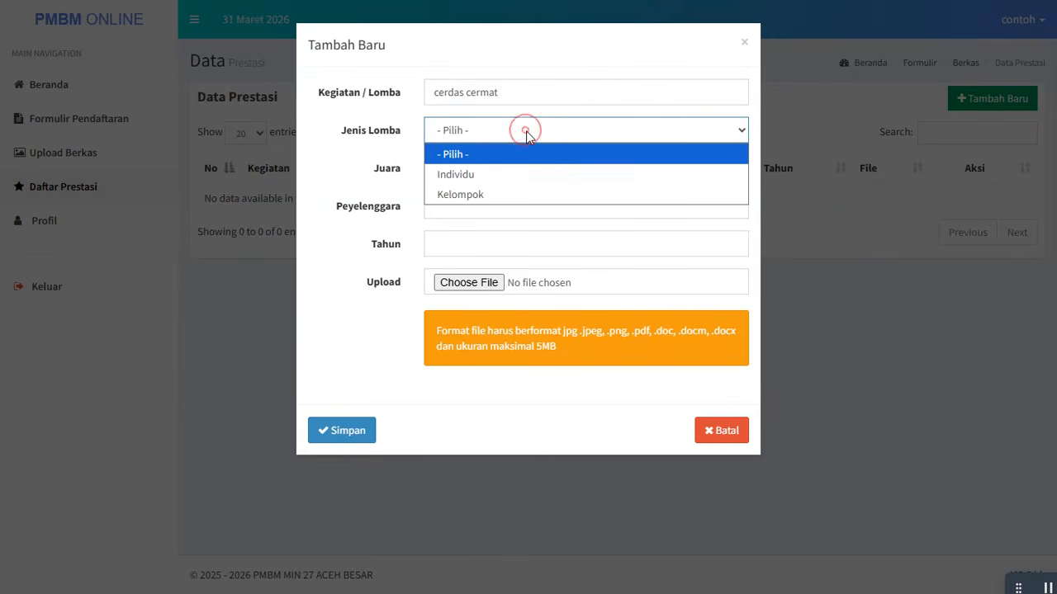
{"action": "left_click", "coordinate": [496, 176]}
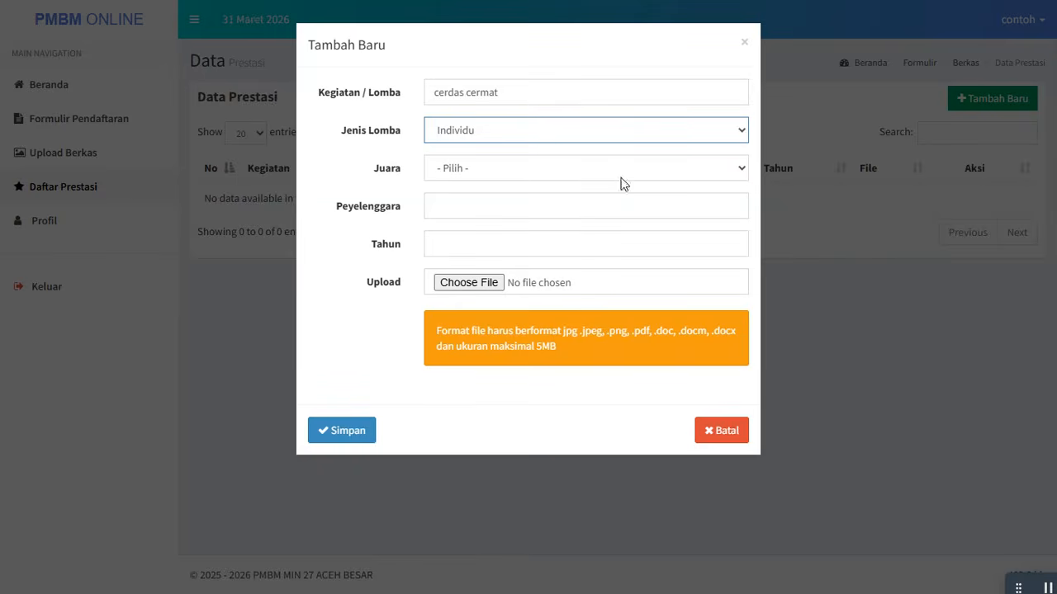
{"action": "left_click", "coordinate": [456, 171]}
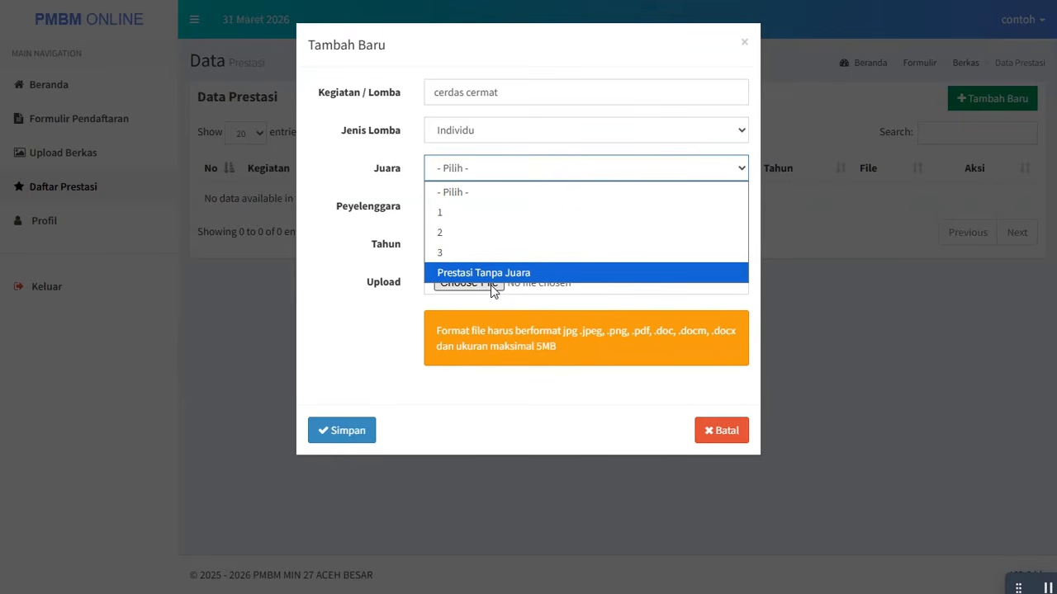
{"action": "left_click", "coordinate": [462, 213]}
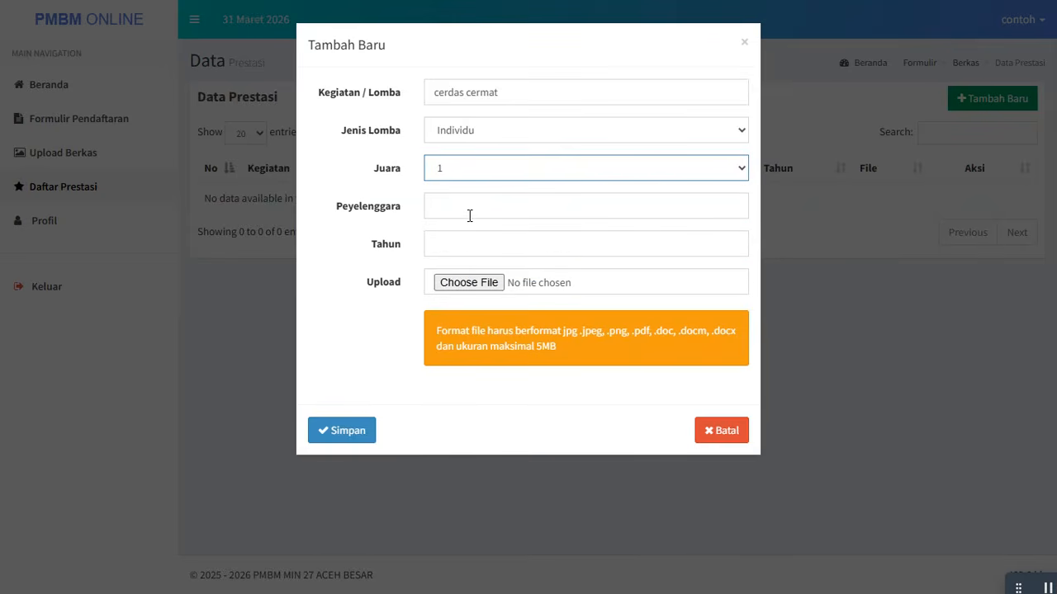
Set Peyelenggara to MTsN 1 BANDA ACEH and Tahun to 2025, and open the file selection for the achievement's upload.
{"action": "left_click", "coordinate": [469, 216]}
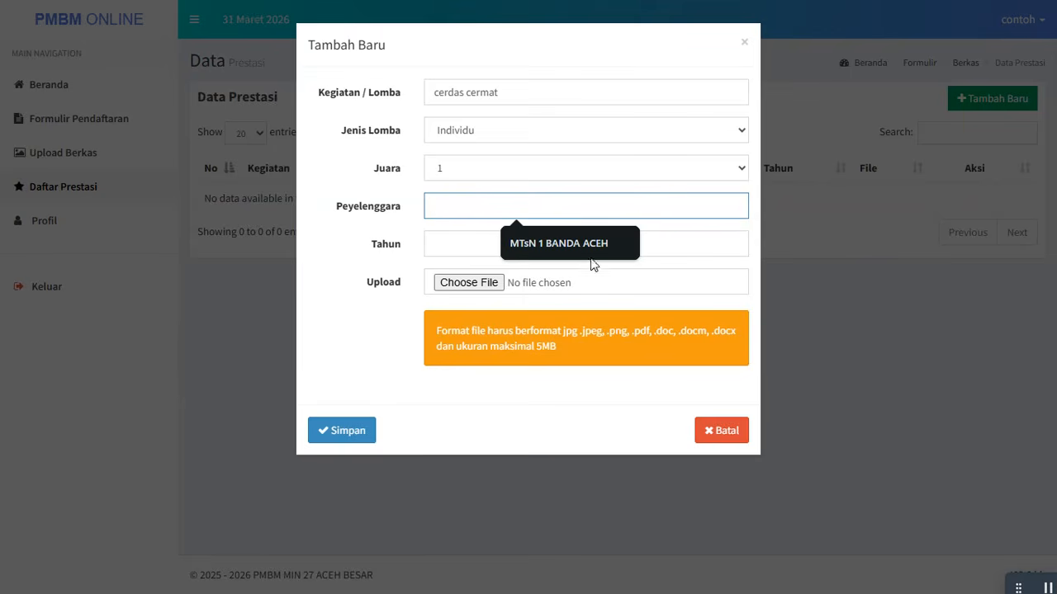
{"action": "left_click", "coordinate": [517, 250]}
{"action": "left_click", "coordinate": [439, 245]}
{"action": "left_click", "coordinate": [545, 284]}
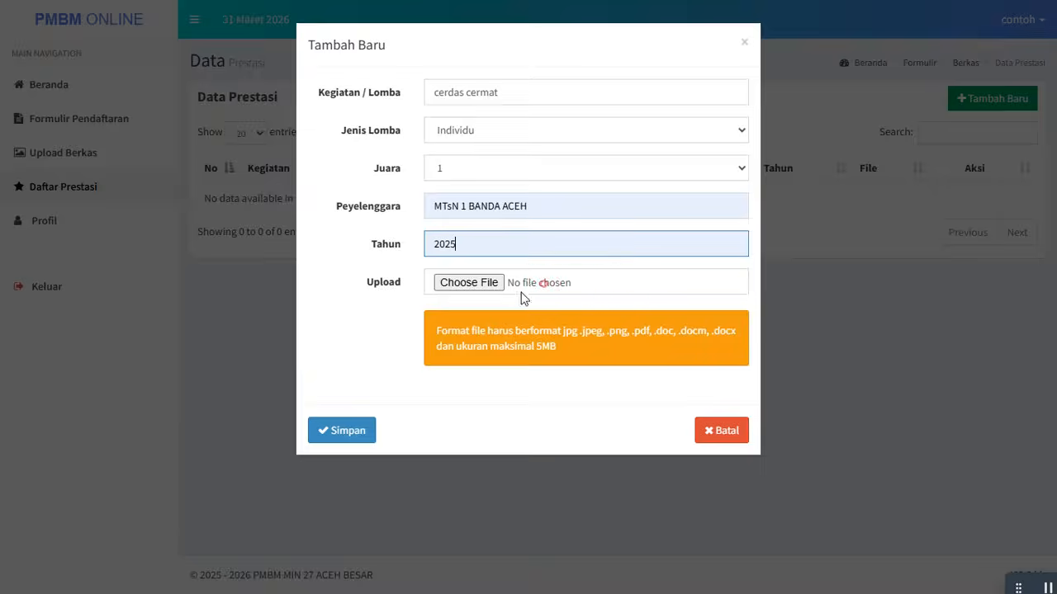
Attach "RINCIAN GTT DAN OSN" PDF from Downloads to the cerdas cermat achievement and save the entry.
{"action": "left_click", "coordinate": [466, 283]}
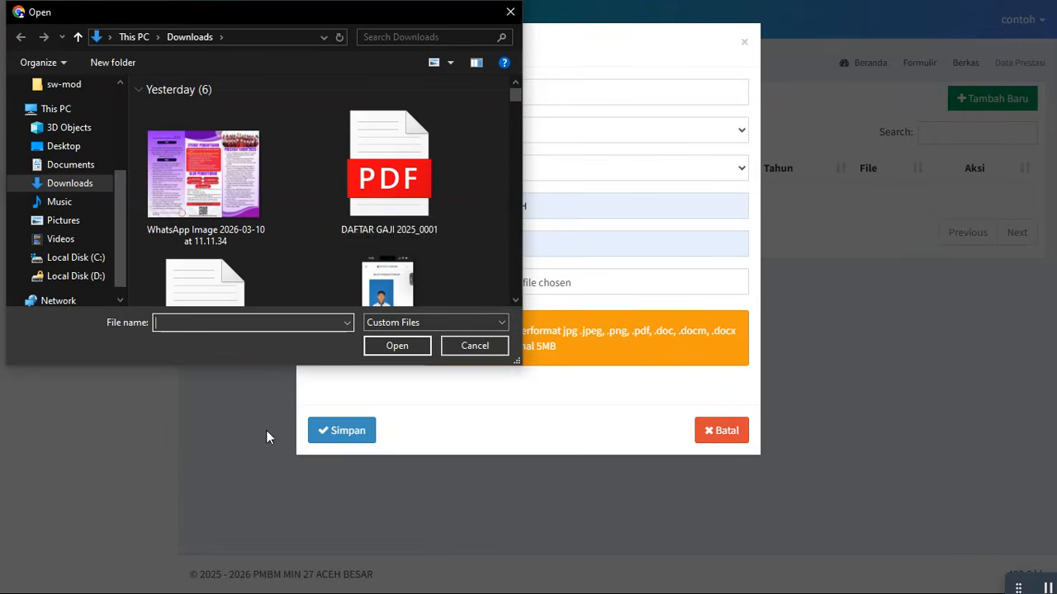
{"action": "scroll", "coordinate": [188, 166], "scroll_direction": "down", "scroll_amount": 3}
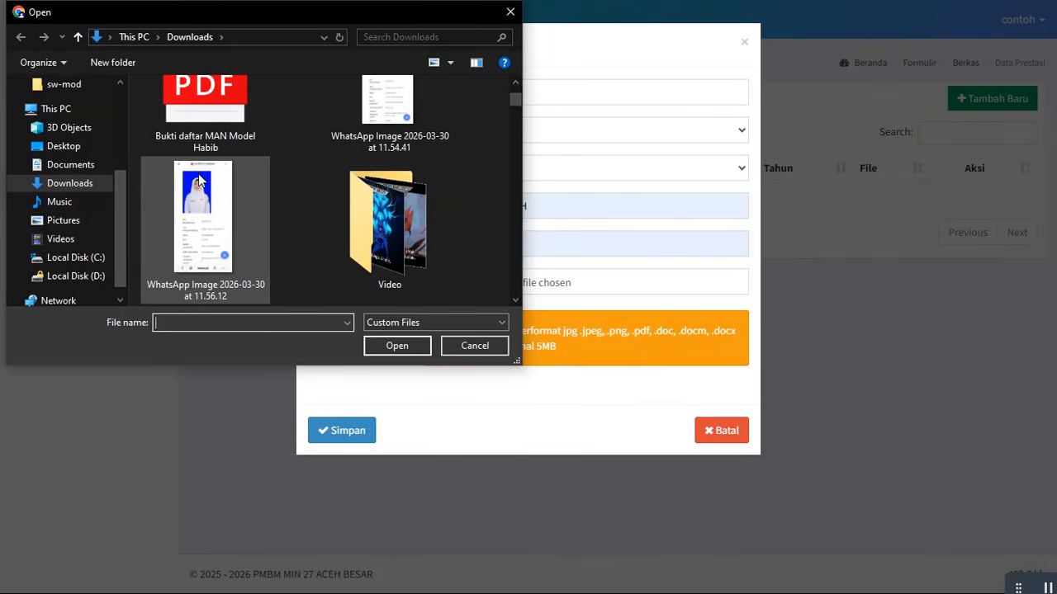
{"action": "scroll", "coordinate": [264, 238], "scroll_direction": "down", "scroll_amount": 5}
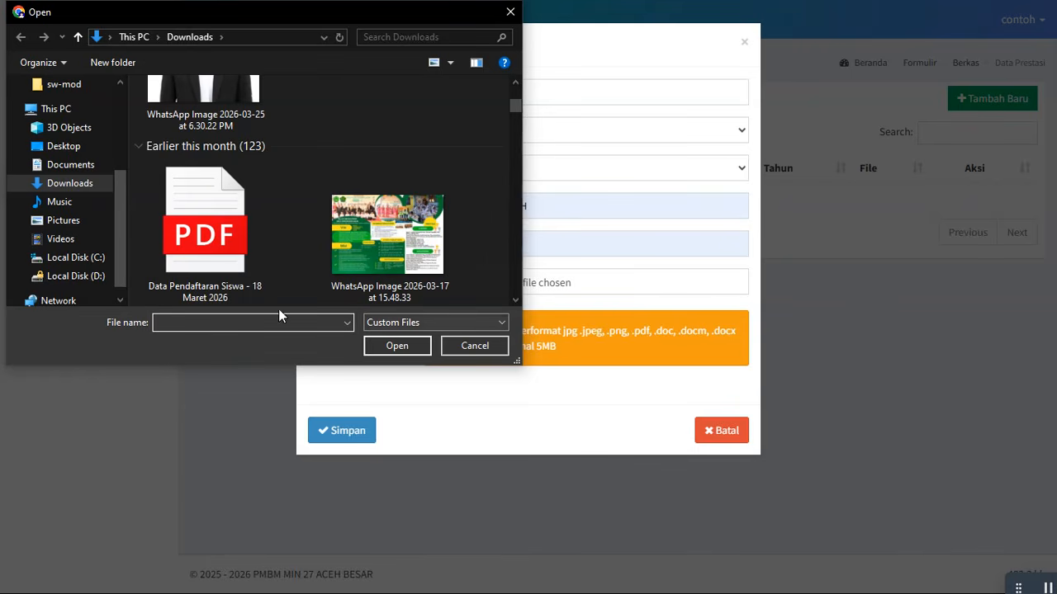
{"action": "scroll", "coordinate": [249, 265], "scroll_direction": "down", "scroll_amount": 3}
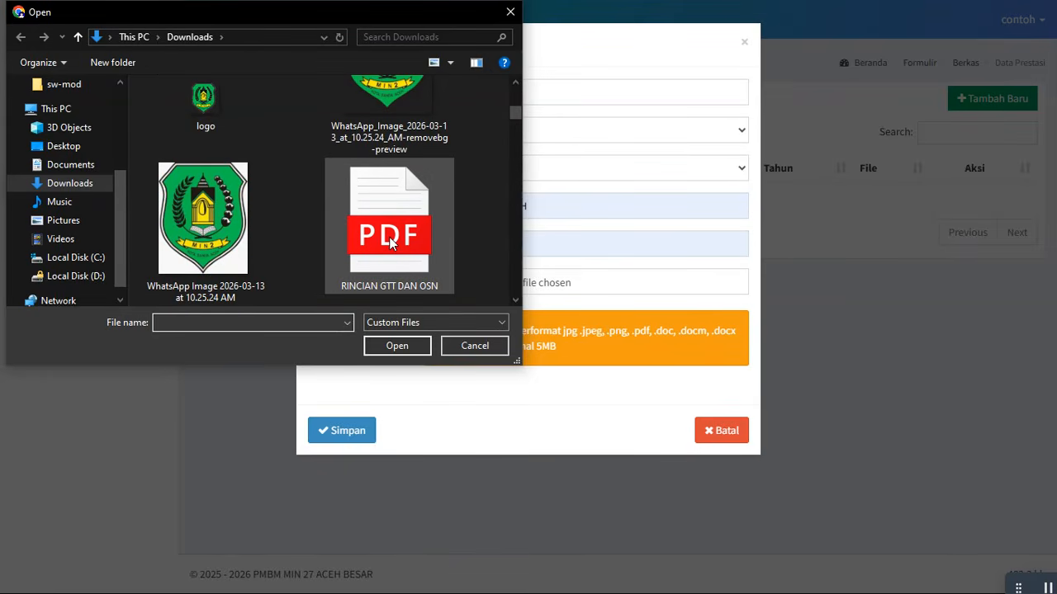
{"action": "scroll", "coordinate": [273, 242], "scroll_direction": "down", "scroll_amount": 3}
{"action": "scroll", "coordinate": [339, 205], "scroll_direction": "up", "scroll_amount": 2}
{"action": "left_click", "coordinate": [420, 197]}
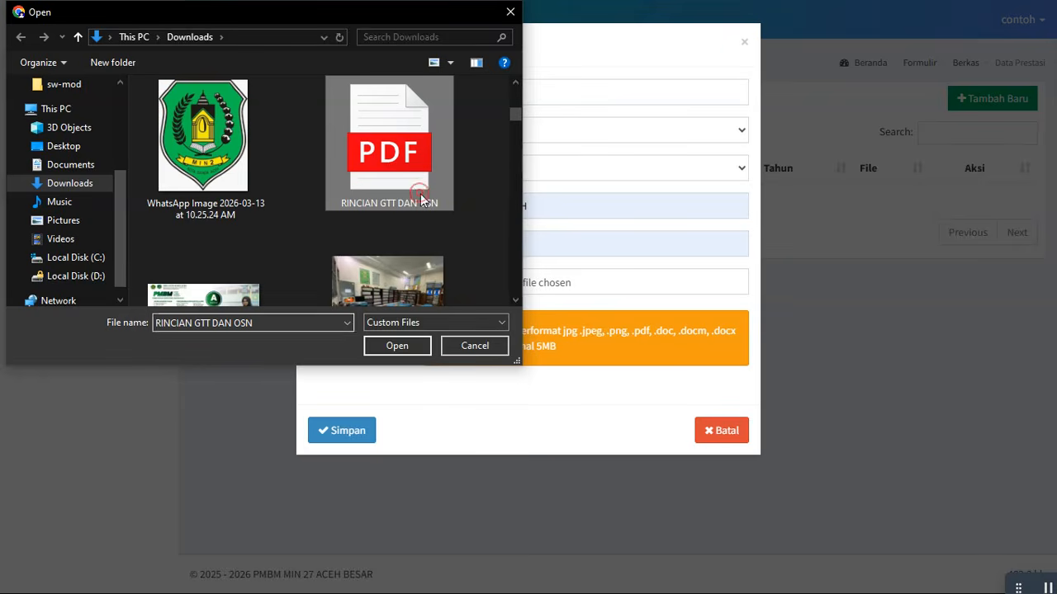
{"action": "left_click", "coordinate": [399, 346]}
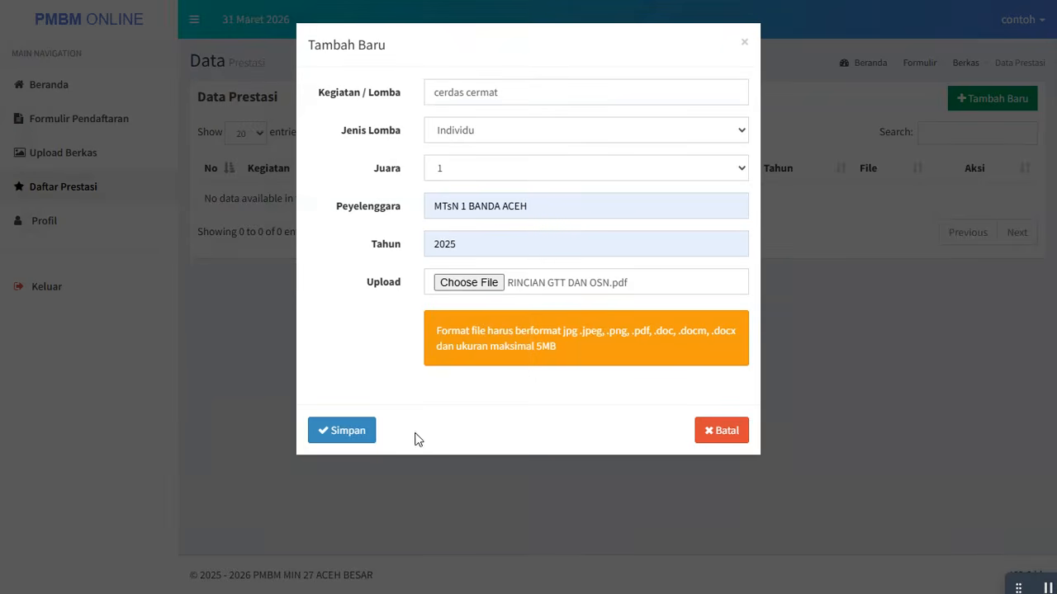
{"action": "left_click", "coordinate": [336, 433]}
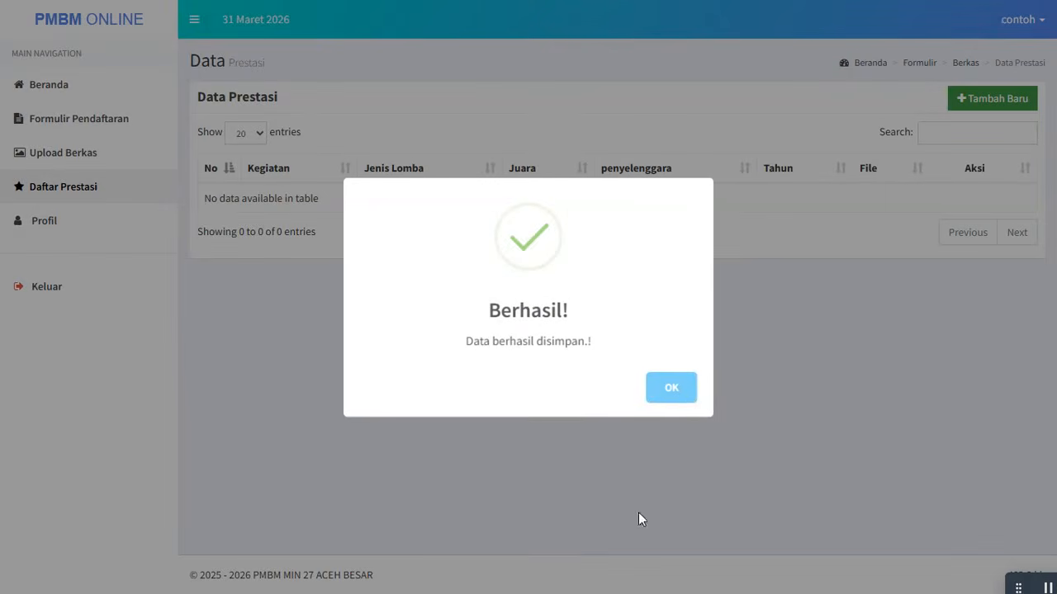
{"action": "left_click", "coordinate": [679, 388]}
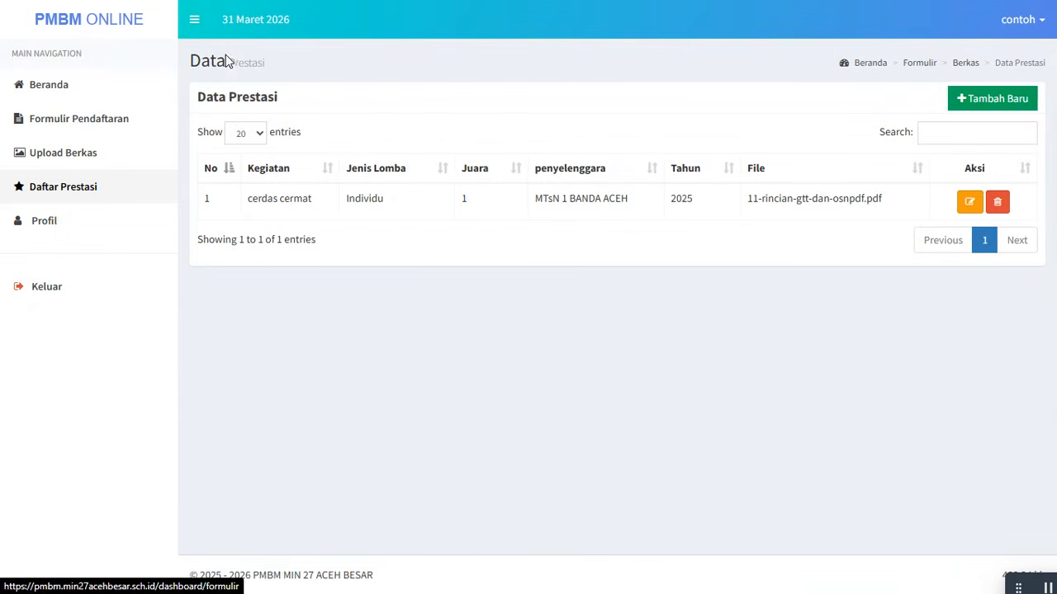
Open the print preview of the Formulir Pendaftaran from Beranda and review all its pages.
{"action": "left_click", "coordinate": [70, 92]}
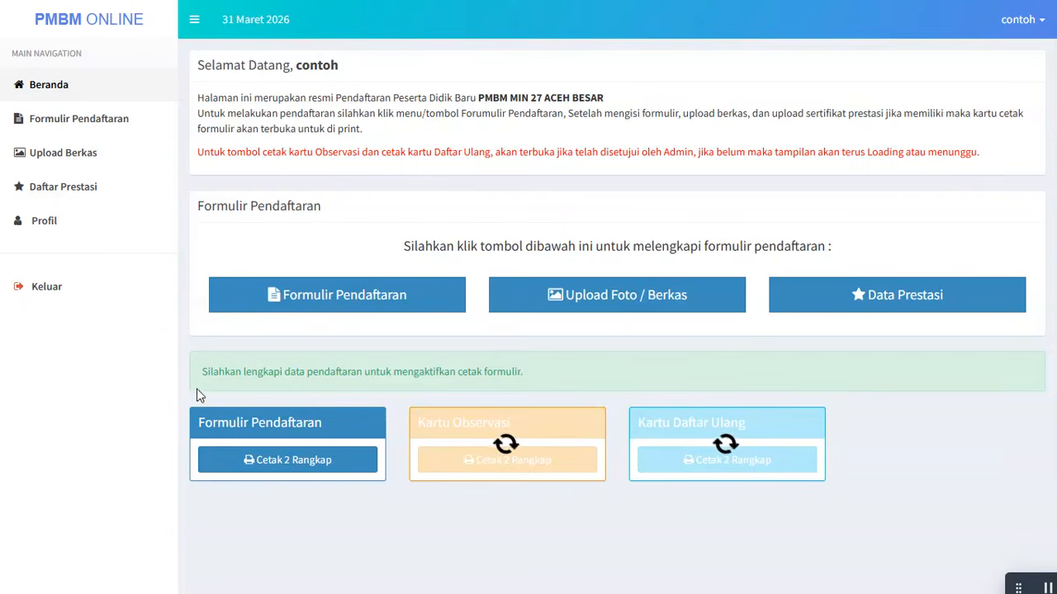
{"action": "left_click", "coordinate": [294, 461]}
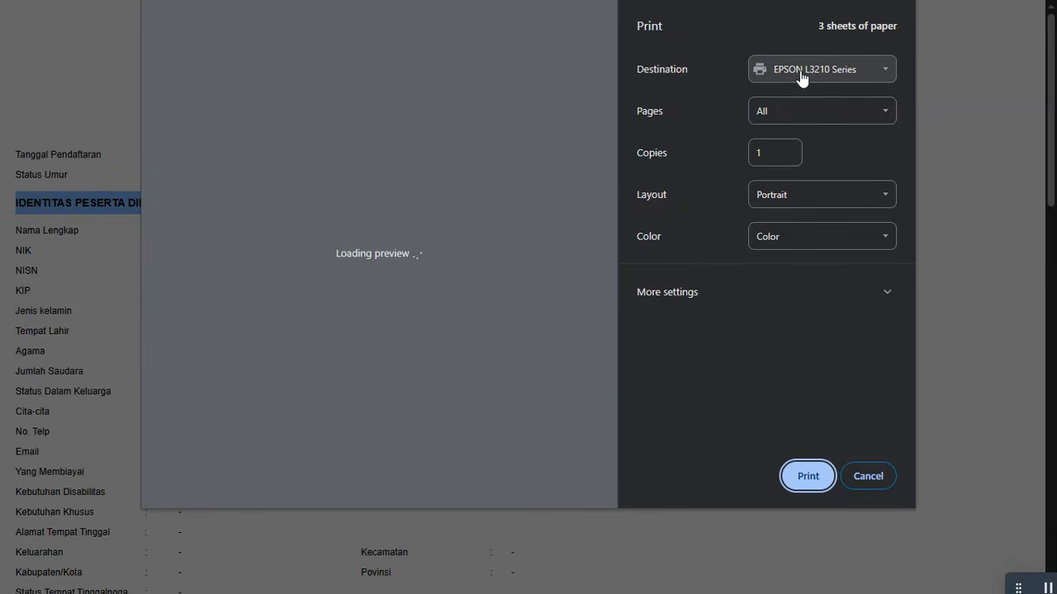
{"action": "scroll", "coordinate": [437, 247], "scroll_direction": "down", "scroll_amount": 12}
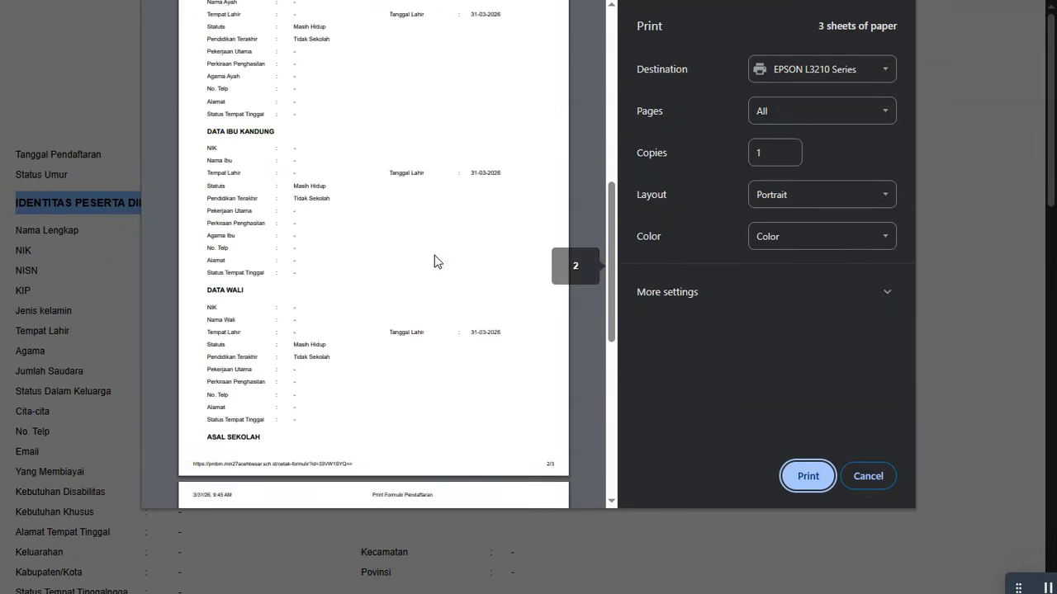
{"action": "scroll", "coordinate": [372, 214], "scroll_direction": "up", "scroll_amount": 2}
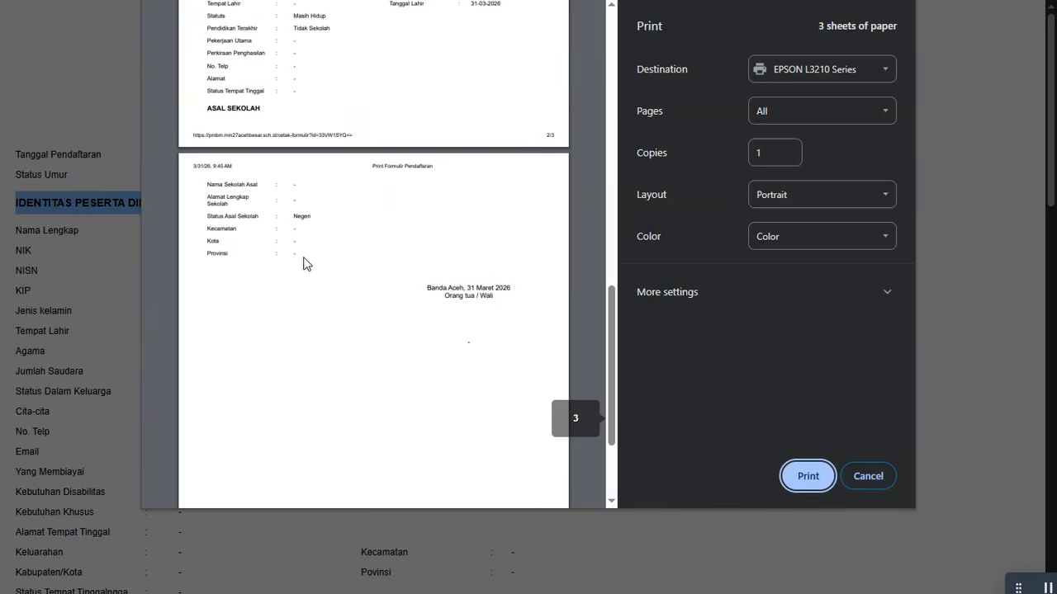
{"action": "scroll", "coordinate": [479, 330], "scroll_direction": "up", "scroll_amount": 3}
{"action": "scroll", "coordinate": [468, 217], "scroll_direction": "down", "scroll_amount": 5}
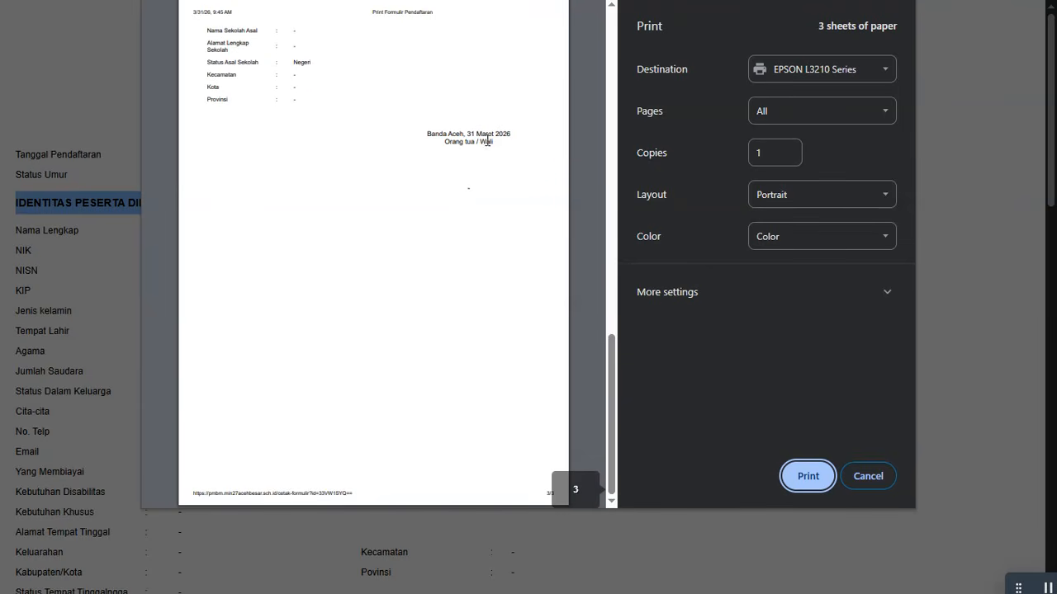
{"action": "scroll", "coordinate": [506, 234], "scroll_direction": "up", "scroll_amount": 13}
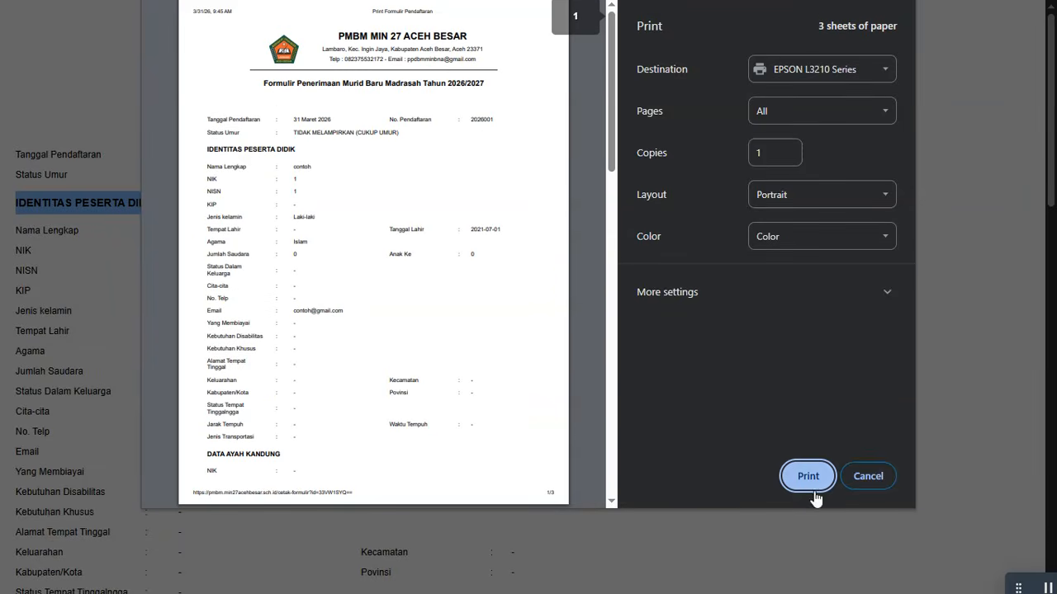
Save the registration form as a PDF named Print Formulir Pendaftaran in Downloads, replacing the existing file.
{"action": "left_click", "coordinate": [871, 65]}
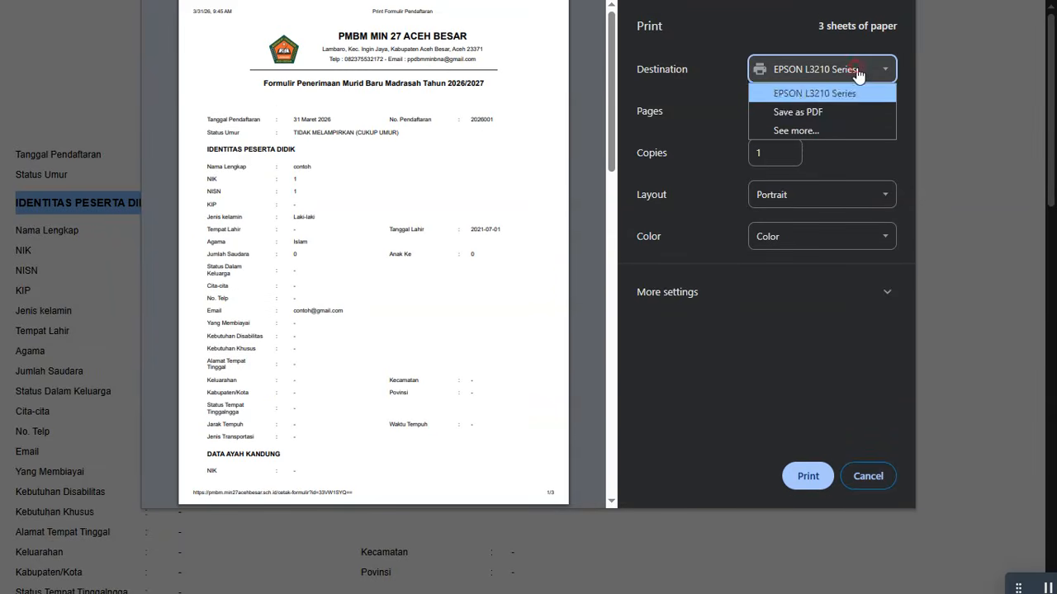
{"action": "left_click", "coordinate": [810, 118]}
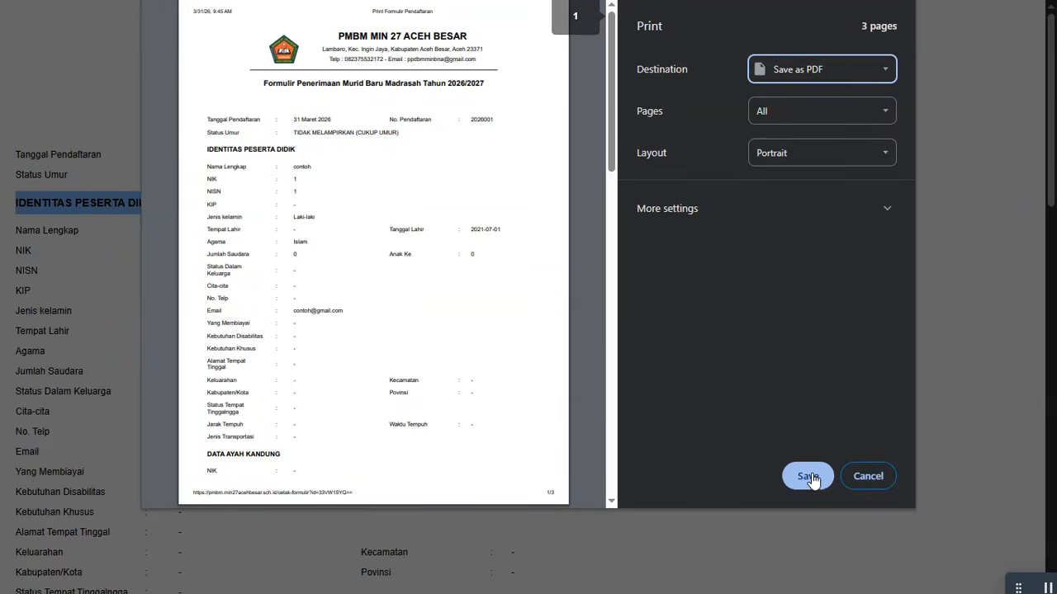
{"action": "left_click", "coordinate": [809, 477]}
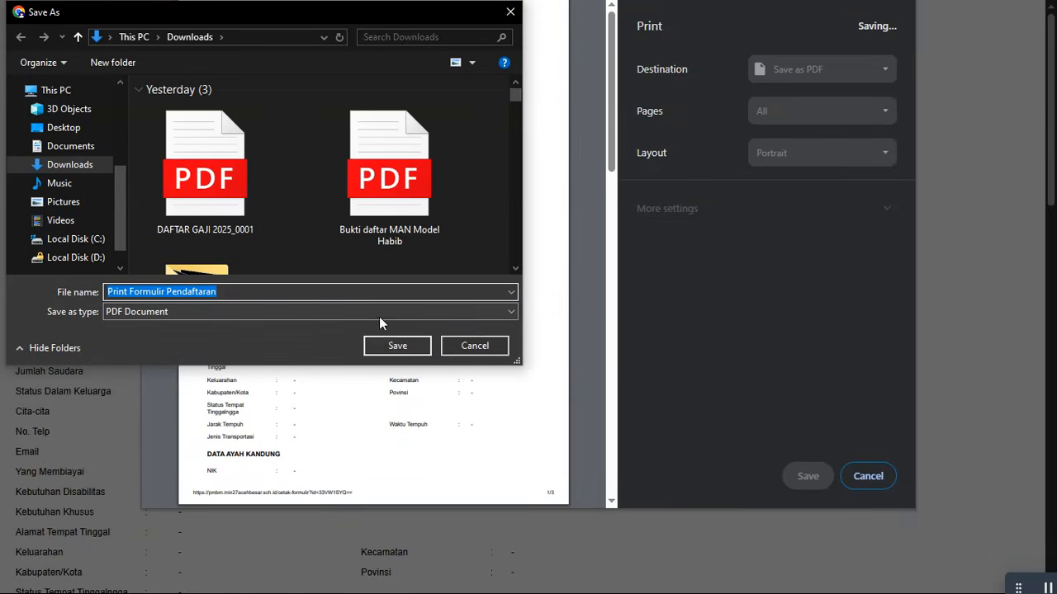
{"action": "left_click", "coordinate": [381, 345]}
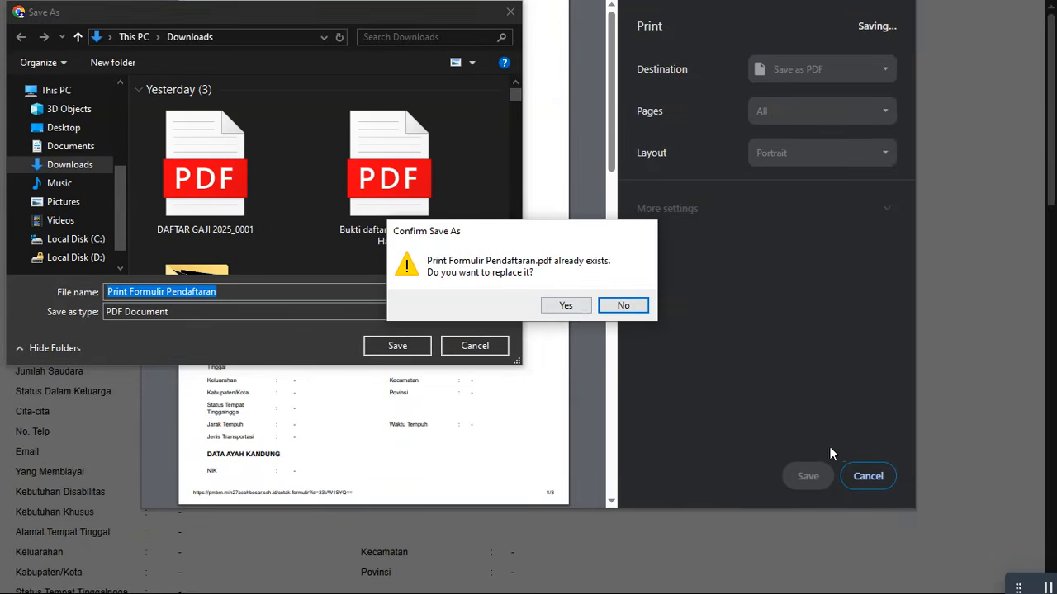
{"action": "left_click", "coordinate": [568, 306]}
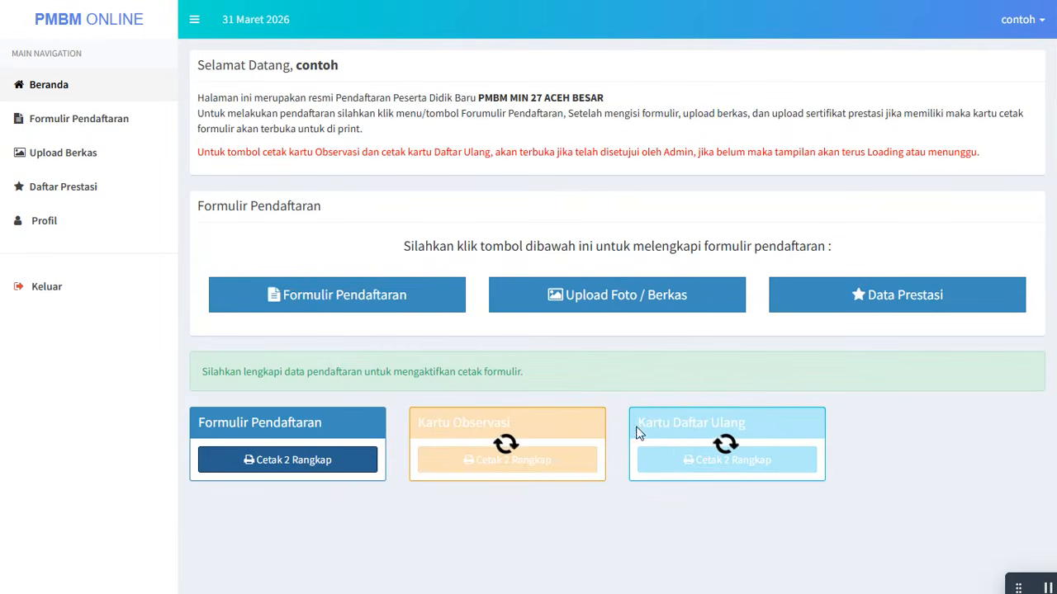